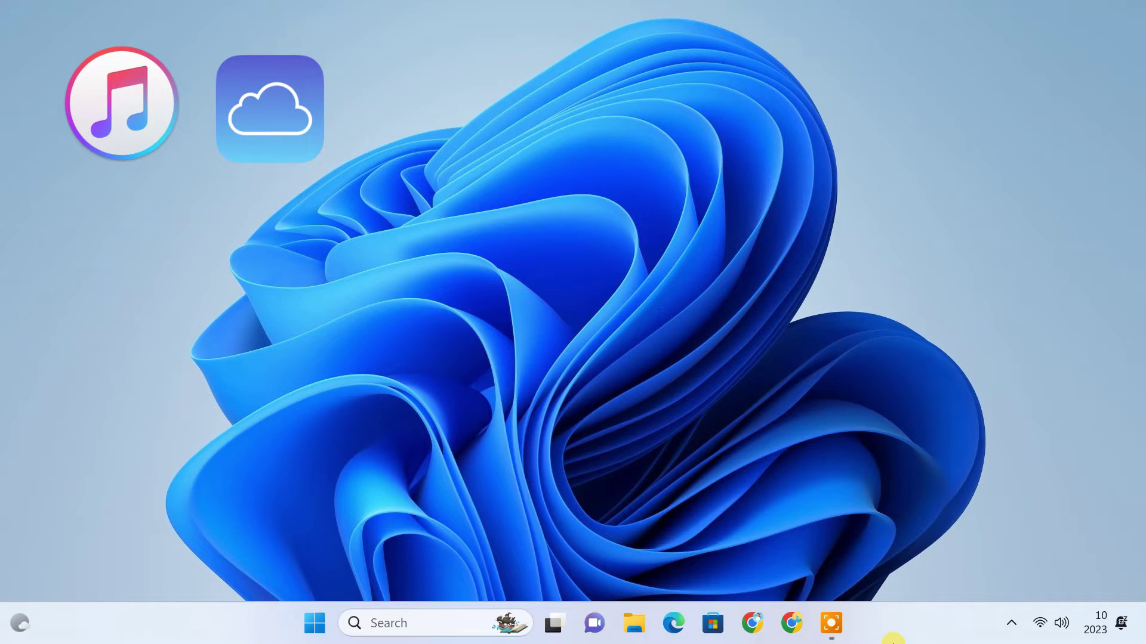
- Search Google for 'altstore' in Chrome and open the altstore.io site
{"action": "left_click", "coordinate": [768, 628]}
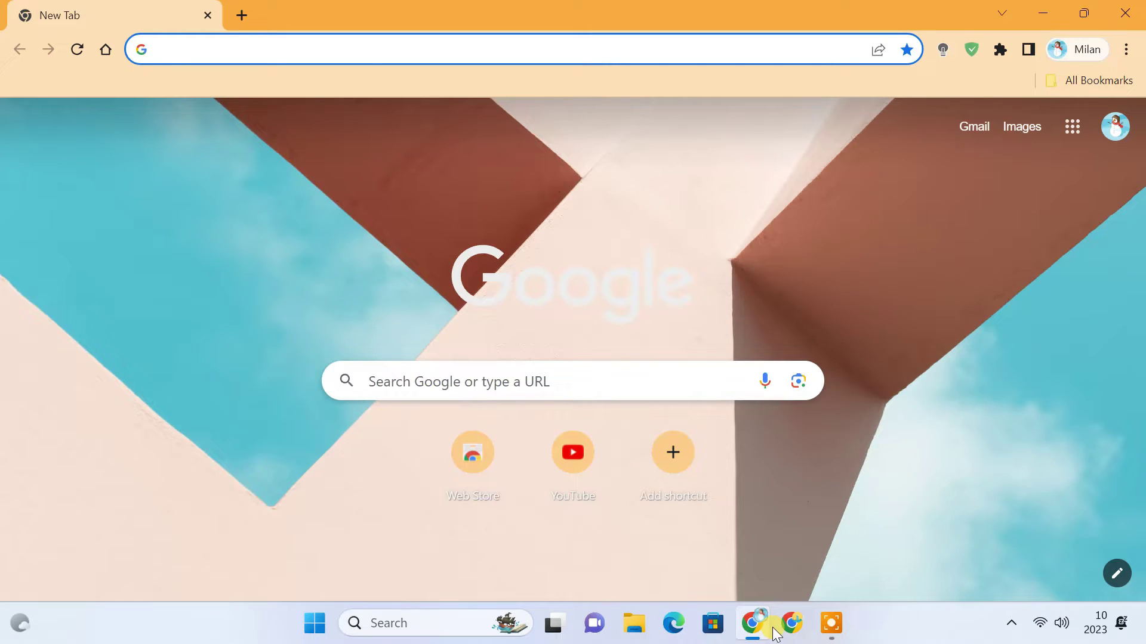
{"action": "type", "text": "altstore"}
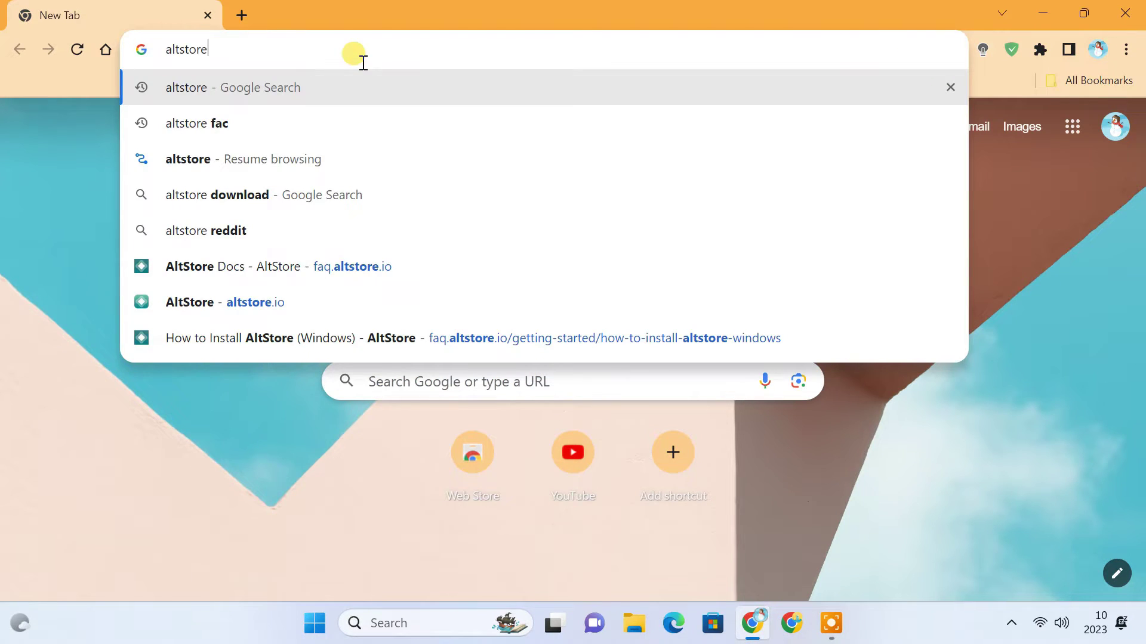
{"action": "key", "text": "Return"}
{"action": "left_click", "coordinate": [128, 310]}
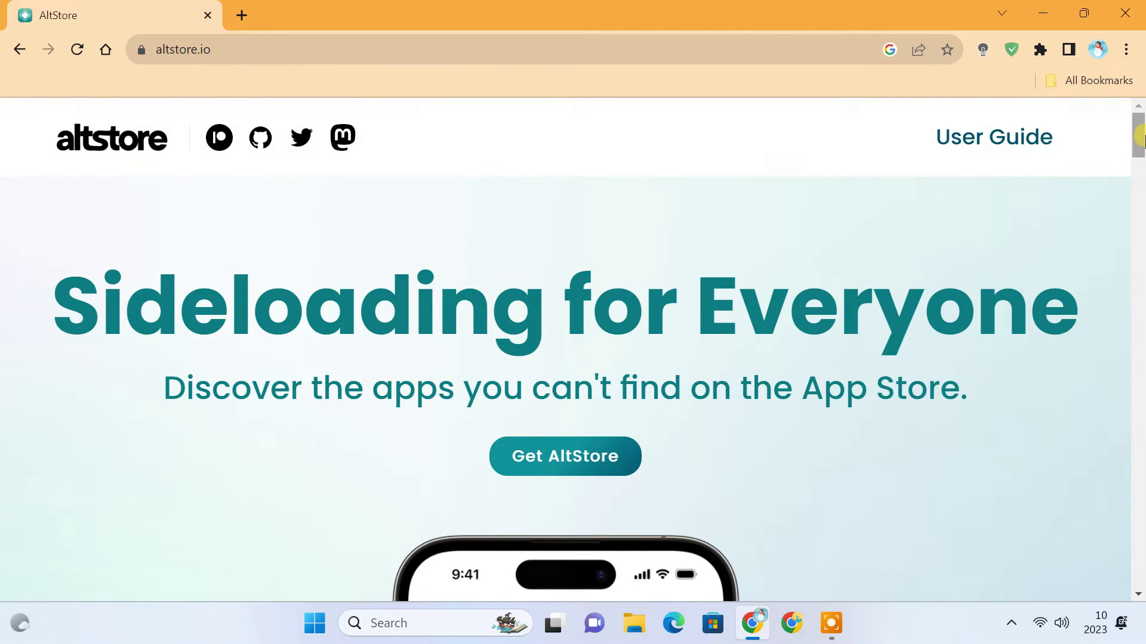
- Download the AltServer Windows installer altinstaller.zip to Downloads\Compressed, then minimize Chrome
{"action": "left_click_drag", "start_coordinate": [1139, 136], "coordinate": [1140, 532]}
{"action": "left_click_drag", "start_coordinate": [274, 263], "coordinate": [478, 275]}
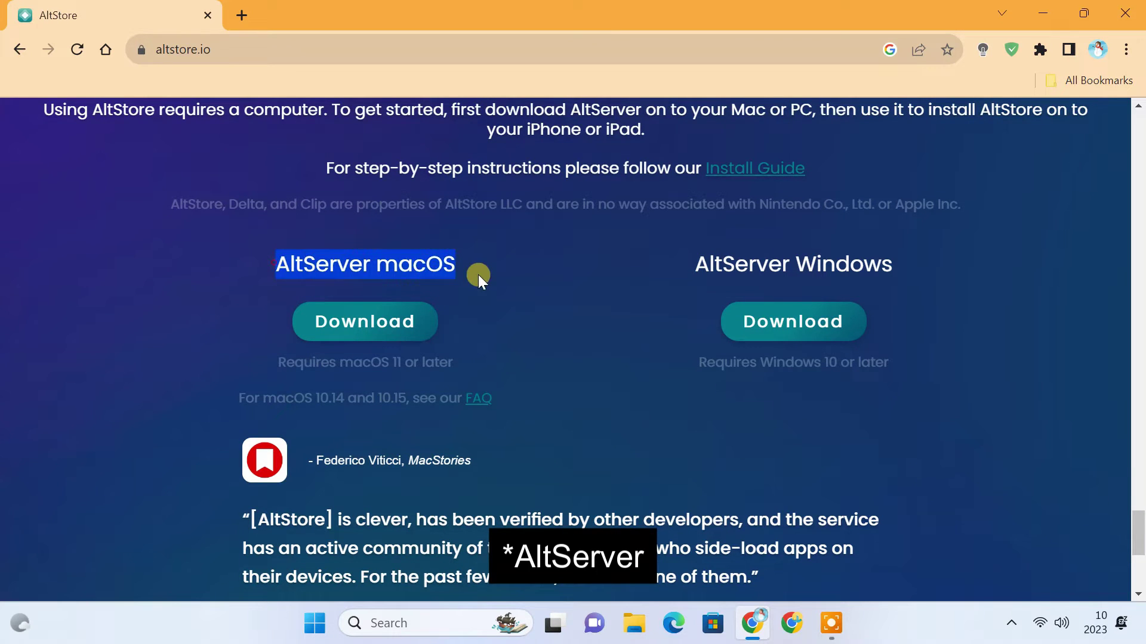
{"action": "left_click_drag", "start_coordinate": [694, 264], "coordinate": [908, 266]}
{"action": "left_click", "coordinate": [908, 266]}
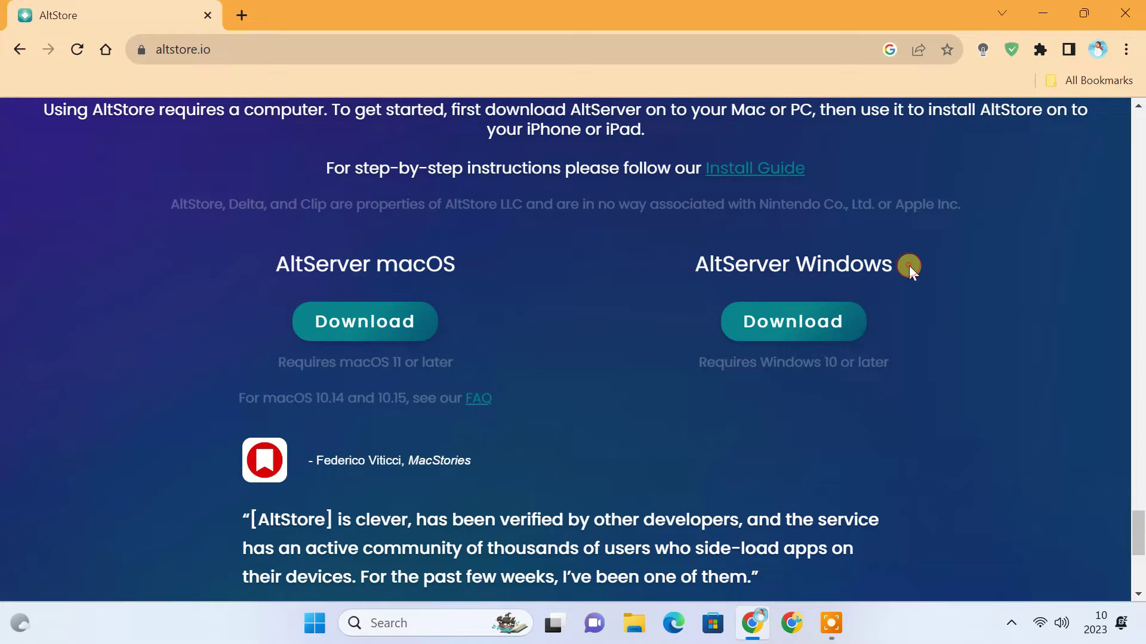
{"action": "left_click", "coordinate": [811, 327]}
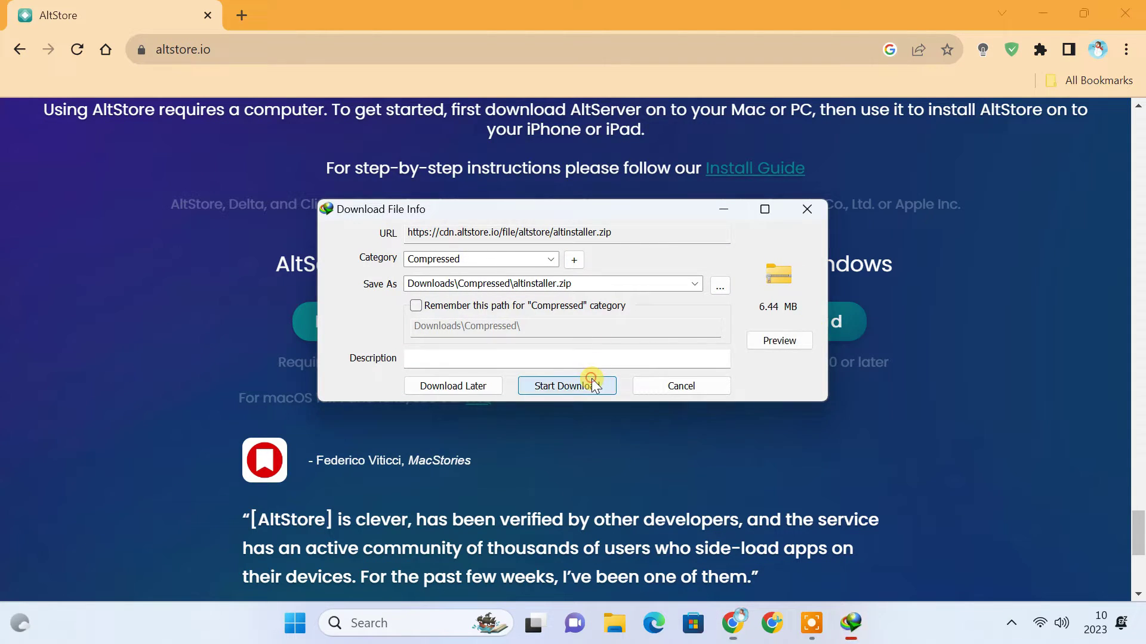
{"action": "left_click", "coordinate": [592, 381]}
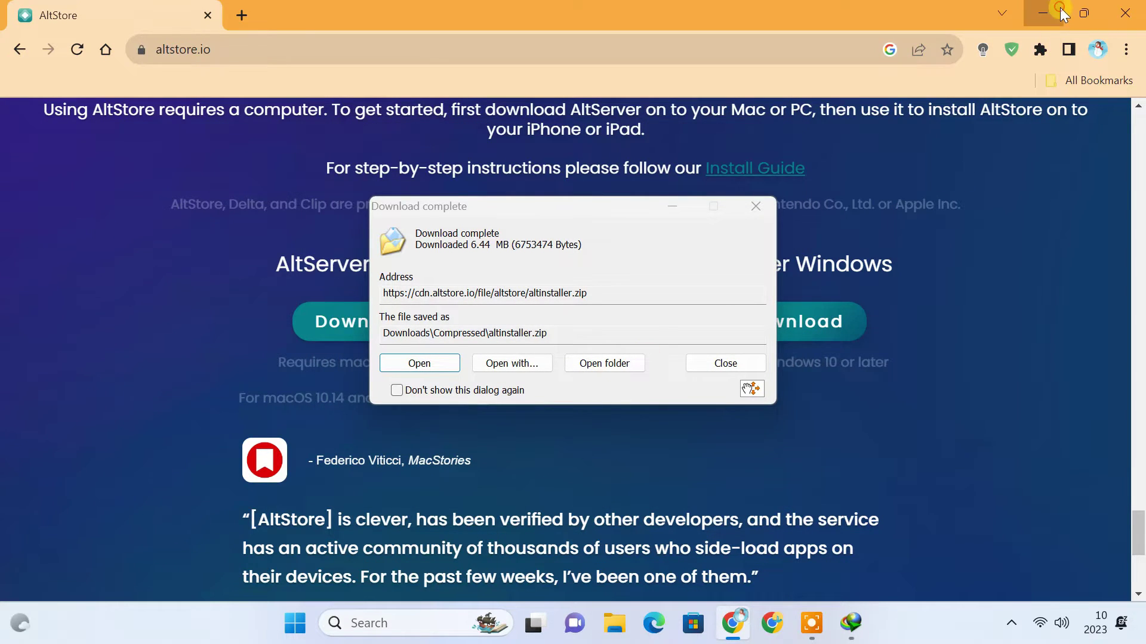
{"action": "left_click", "coordinate": [1060, 12]}
- Extract altinstaller.zip into an altinstaller folder
{"action": "left_click", "coordinate": [613, 363]}
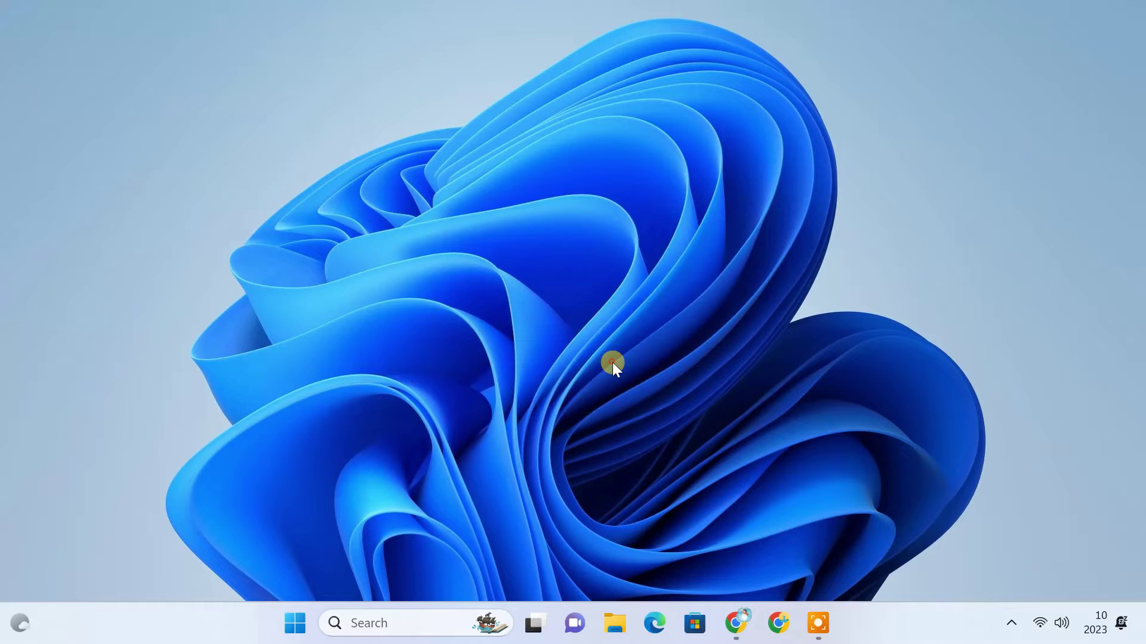
{"action": "right_click", "coordinate": [527, 277]}
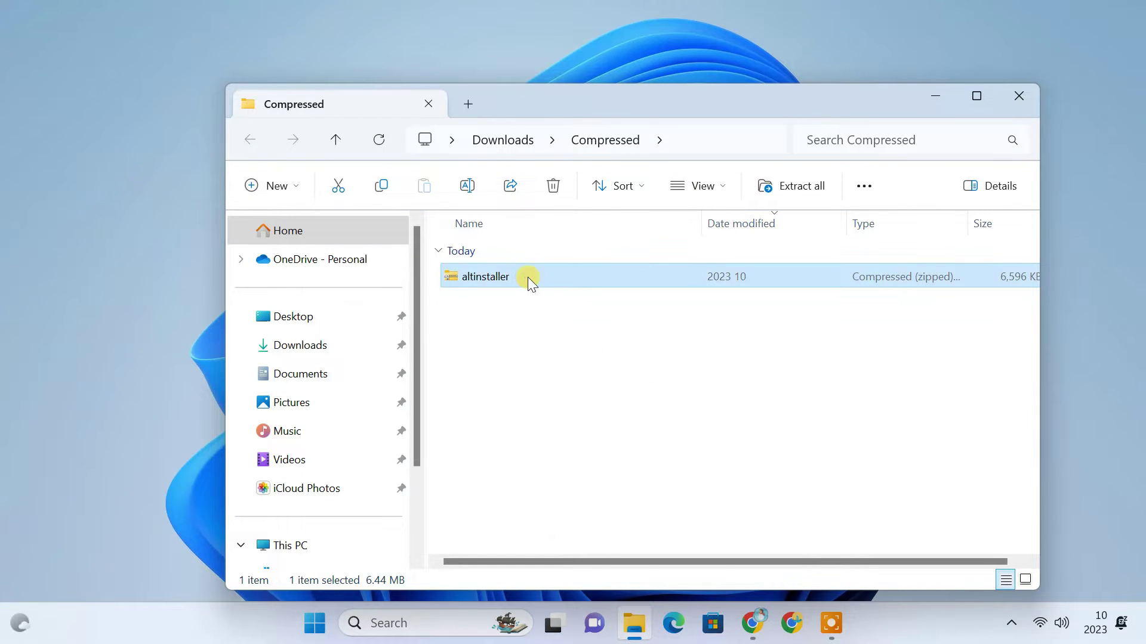
{"action": "left_click", "coordinate": [581, 297]}
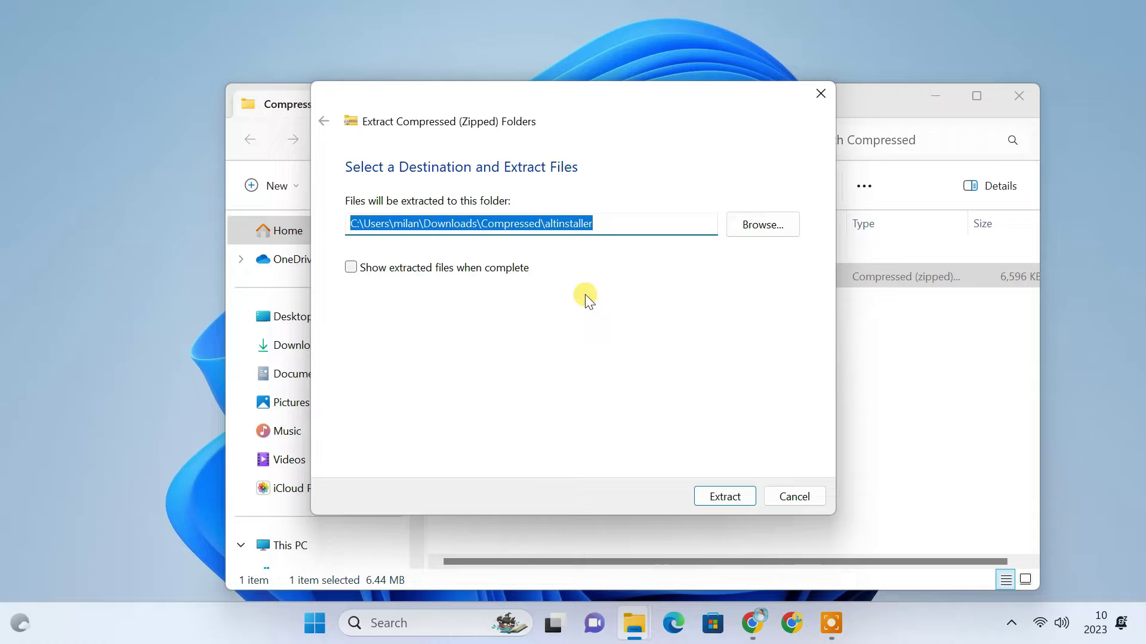
{"action": "left_click", "coordinate": [722, 495]}
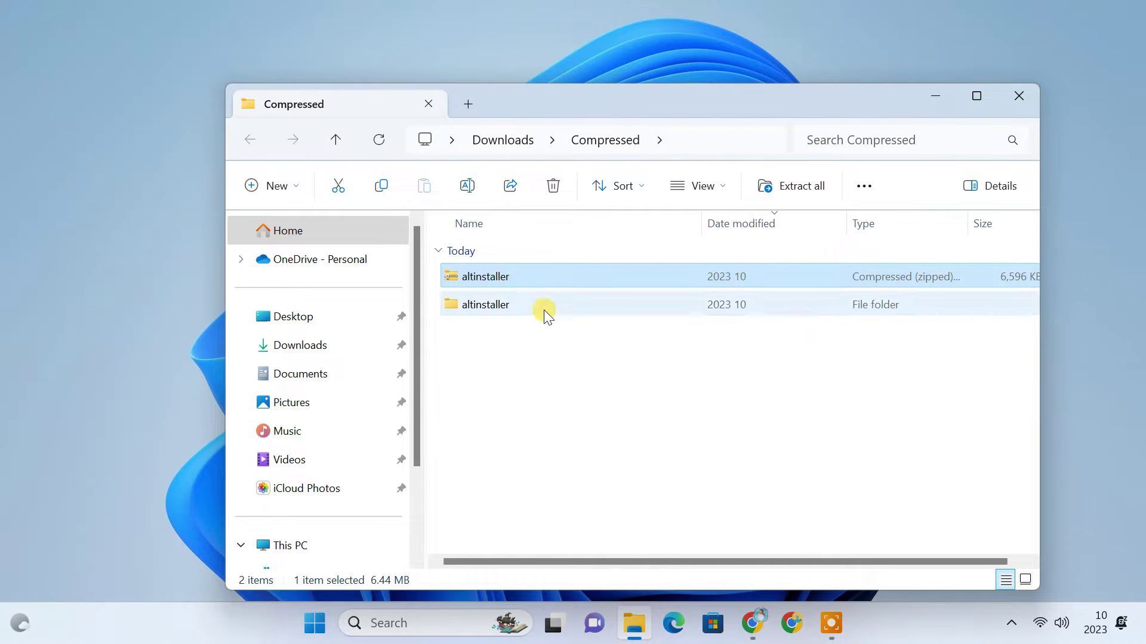
- Install AltServer from the extracted setup, keeping the default installation folder
{"action": "double_click", "coordinate": [543, 306]}
{"action": "double_click", "coordinate": [543, 307]}
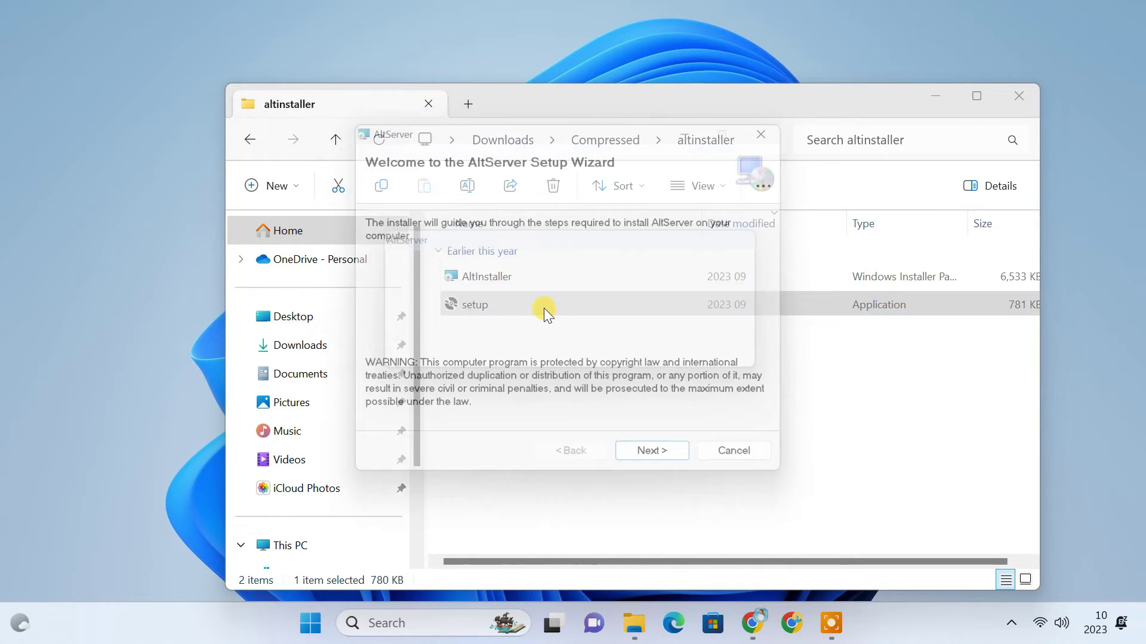
{"action": "left_click", "coordinate": [665, 468]}
{"action": "left_click", "coordinate": [666, 469]}
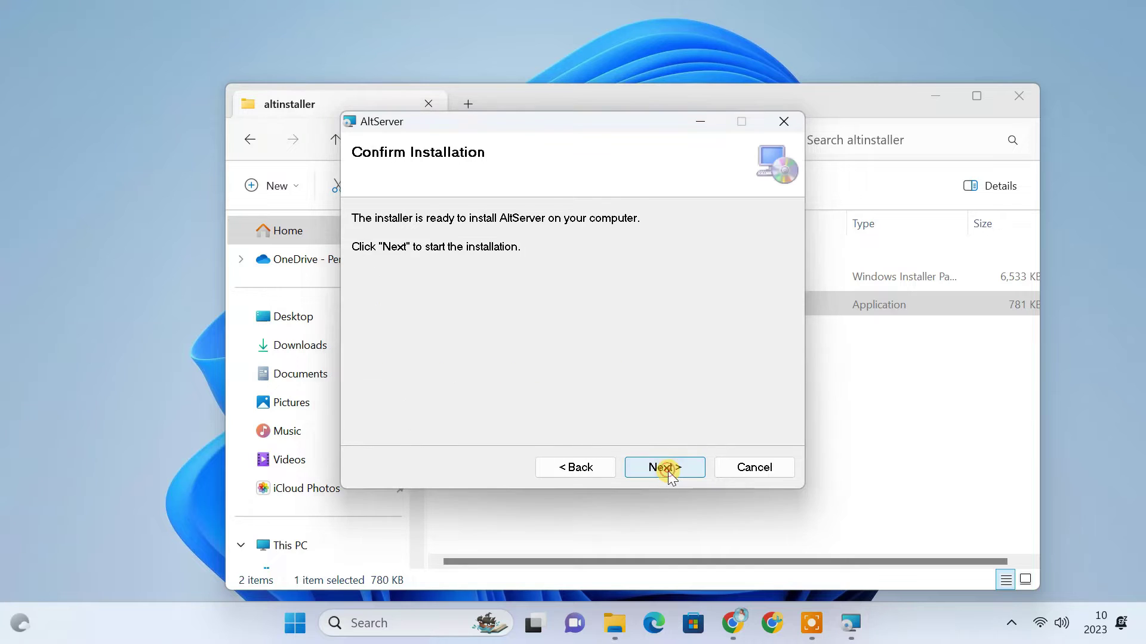
{"action": "left_click", "coordinate": [665, 468]}
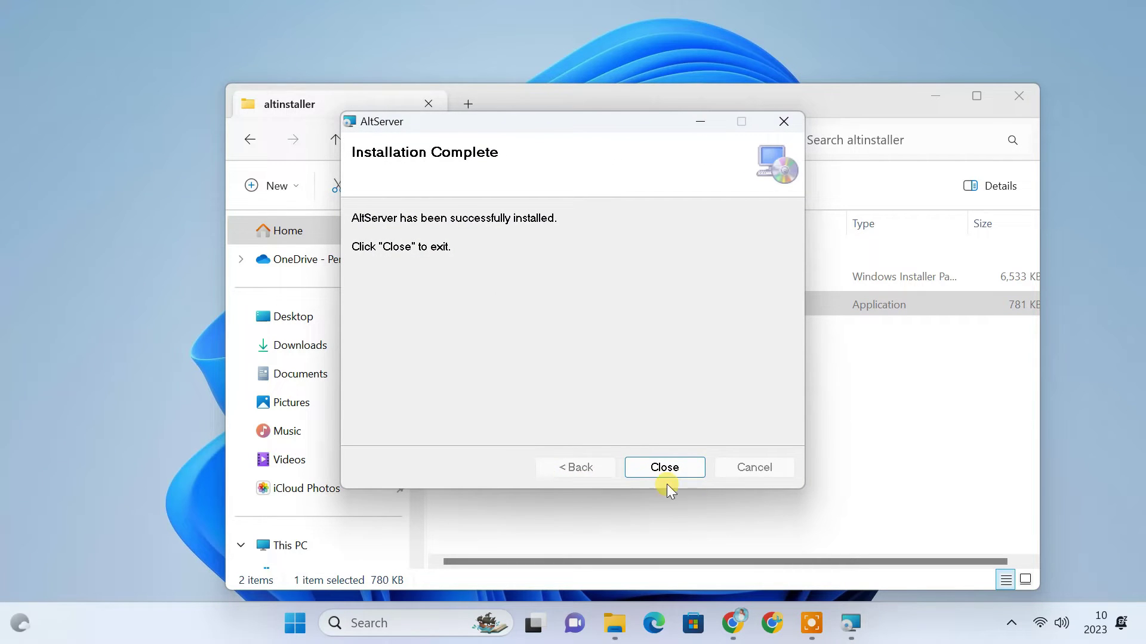
{"action": "left_click", "coordinate": [690, 473]}
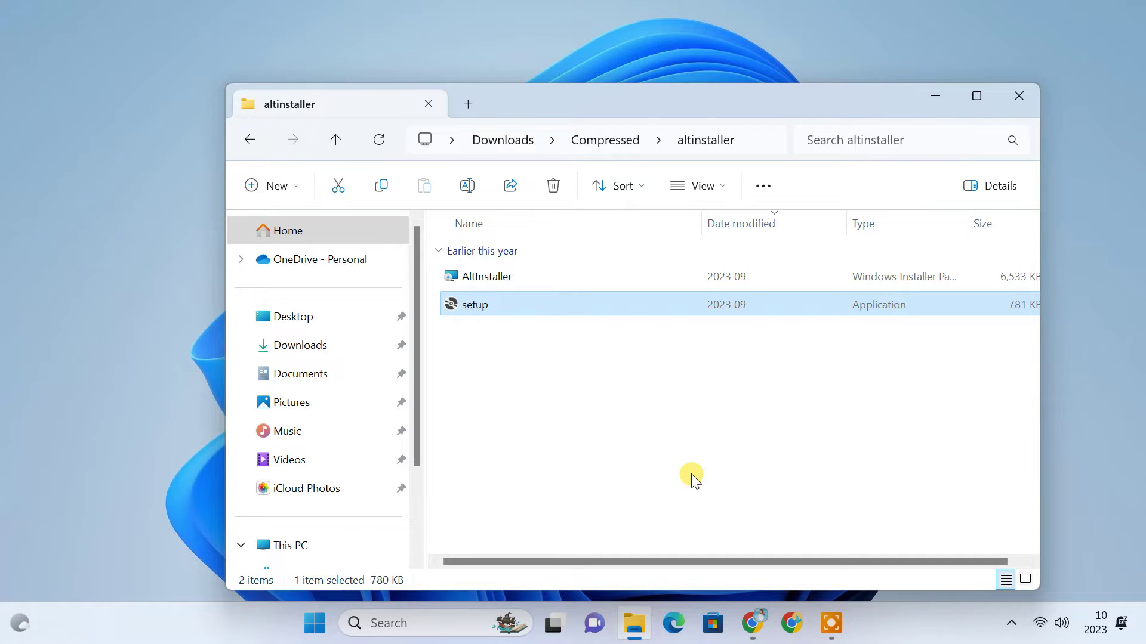
- Return to altstore.io and open the user guide's Getting Started (Windows) page
{"action": "left_click", "coordinate": [1006, 95]}
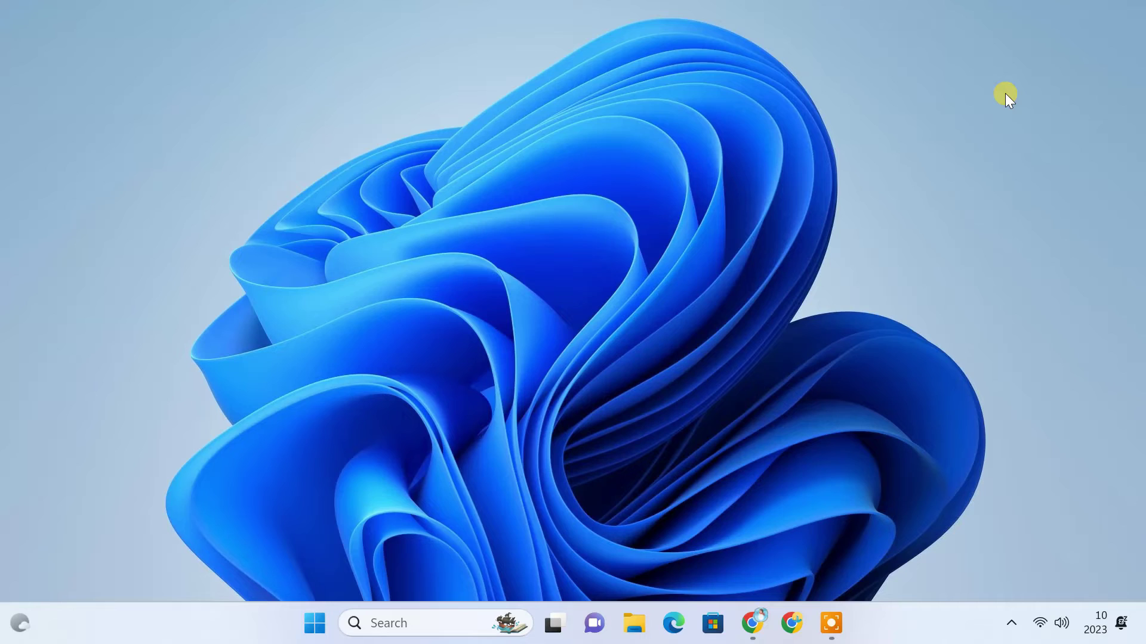
{"action": "left_click", "coordinate": [752, 623]}
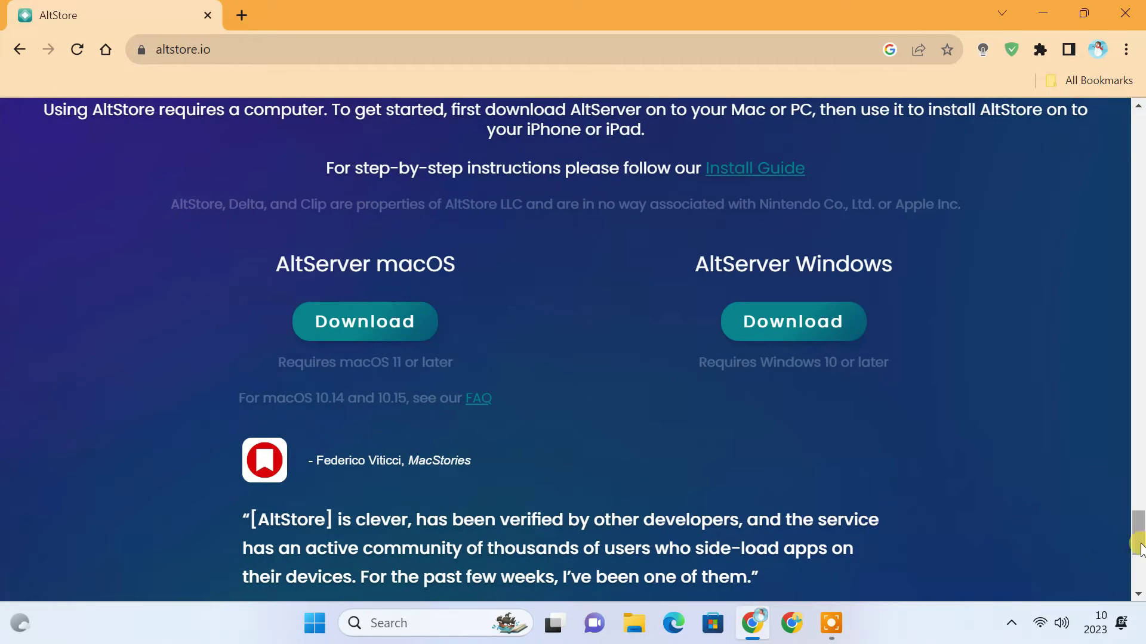
{"action": "left_click_drag", "start_coordinate": [1138, 534], "coordinate": [1137, 132]}
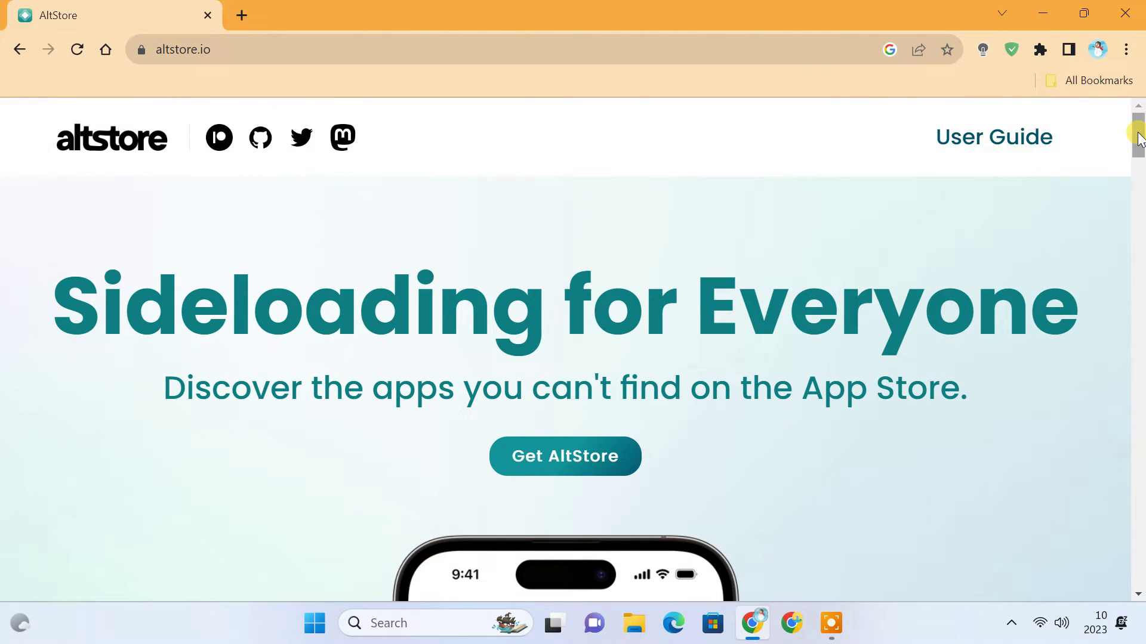
{"action": "left_click", "coordinate": [1035, 157]}
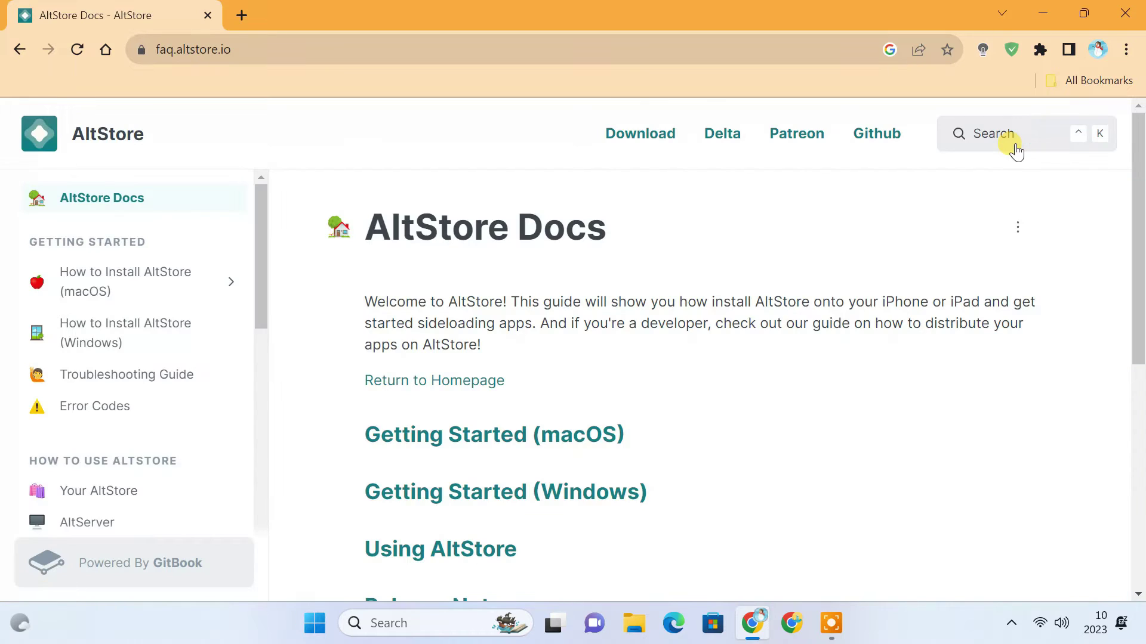
{"action": "left_click", "coordinate": [556, 503]}
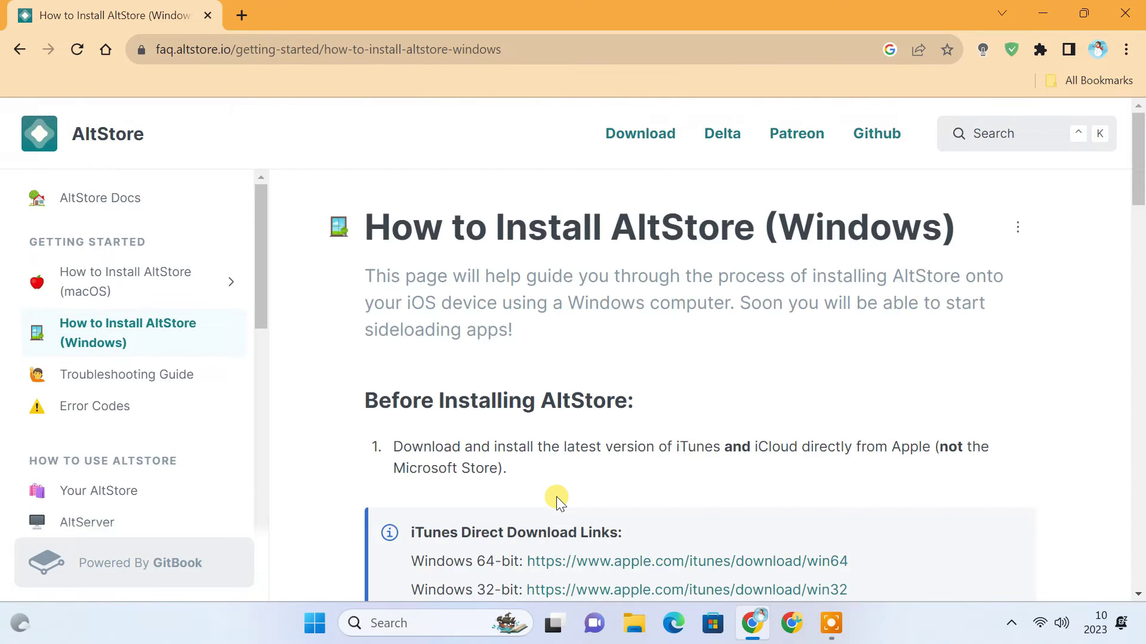
- Download iTunes64Setup.exe and iCloudSetup.exe from the guide's direct links
{"action": "scroll", "coordinate": [556, 497], "scroll_direction": "down", "scroll_amount": 1}
{"action": "scroll", "coordinate": [556, 496], "scroll_direction": "down", "scroll_amount": 3}
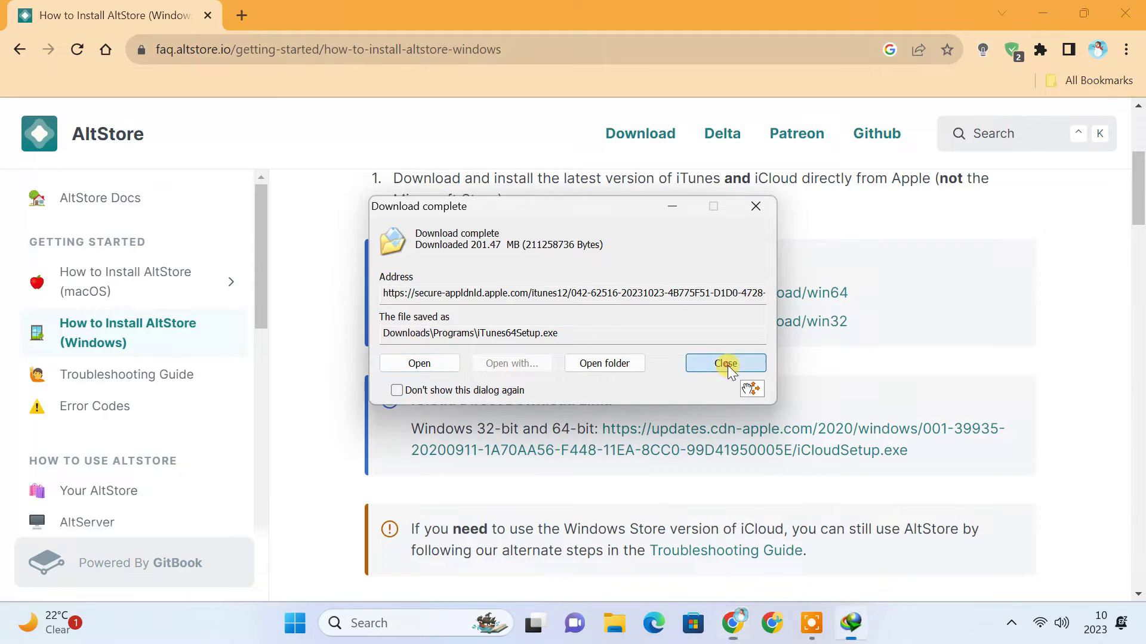
{"action": "left_click", "coordinate": [725, 364]}
{"action": "left_click", "coordinate": [642, 431]}
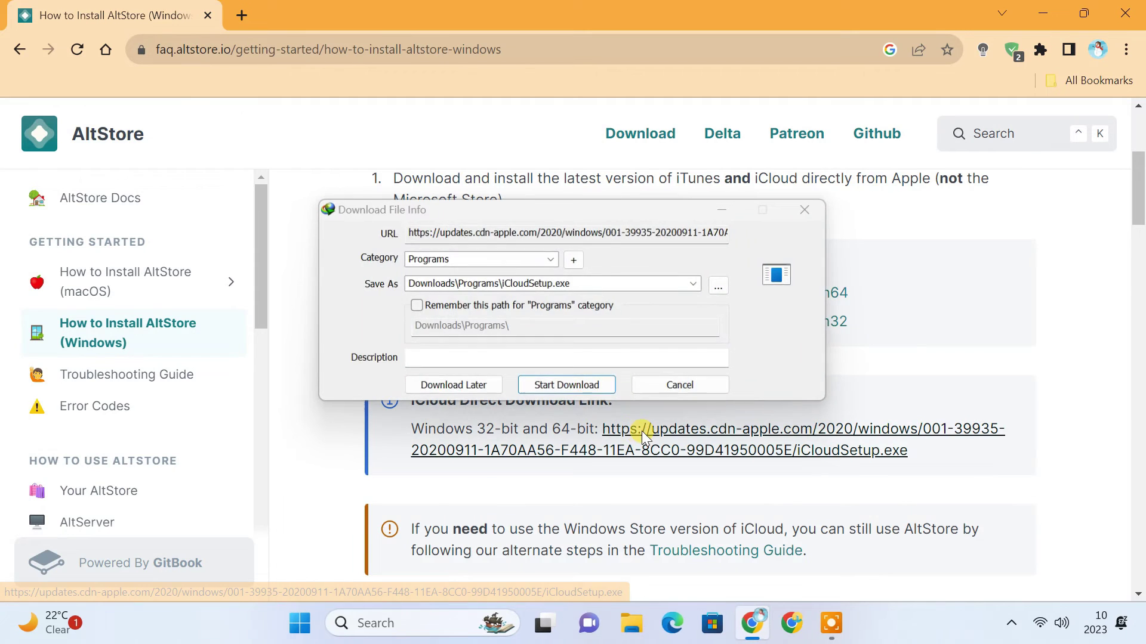
{"action": "left_click", "coordinate": [579, 388]}
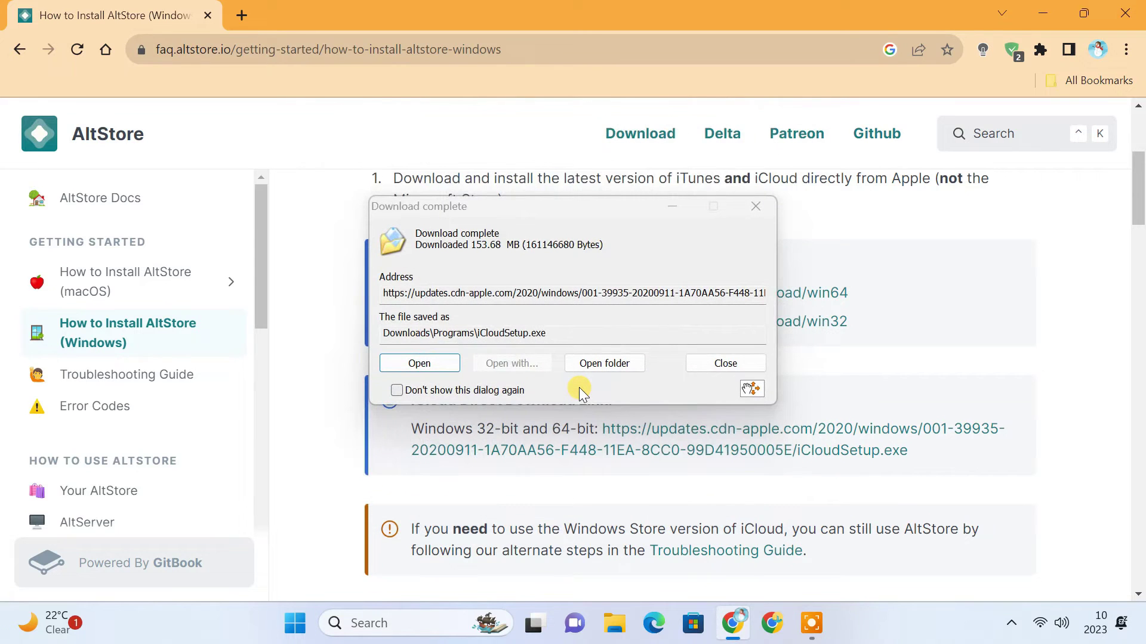
- Run iCloudSetup.exe from the Programs folder to repair iCloud, declining the restart
{"action": "left_click", "coordinate": [599, 364]}
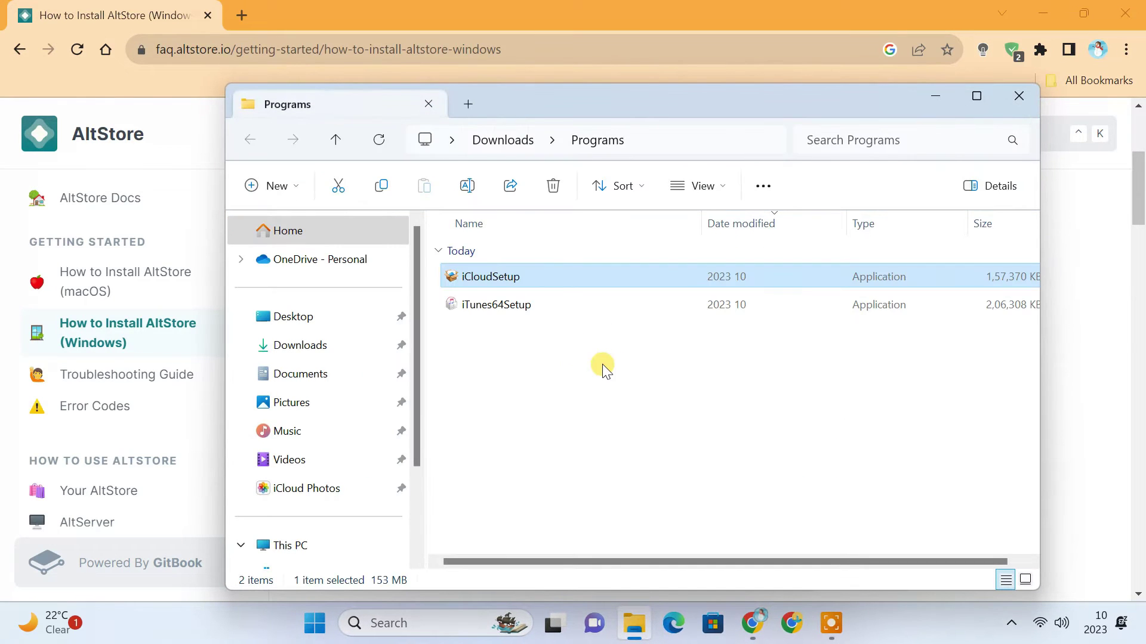
{"action": "left_click", "coordinate": [1124, 14]}
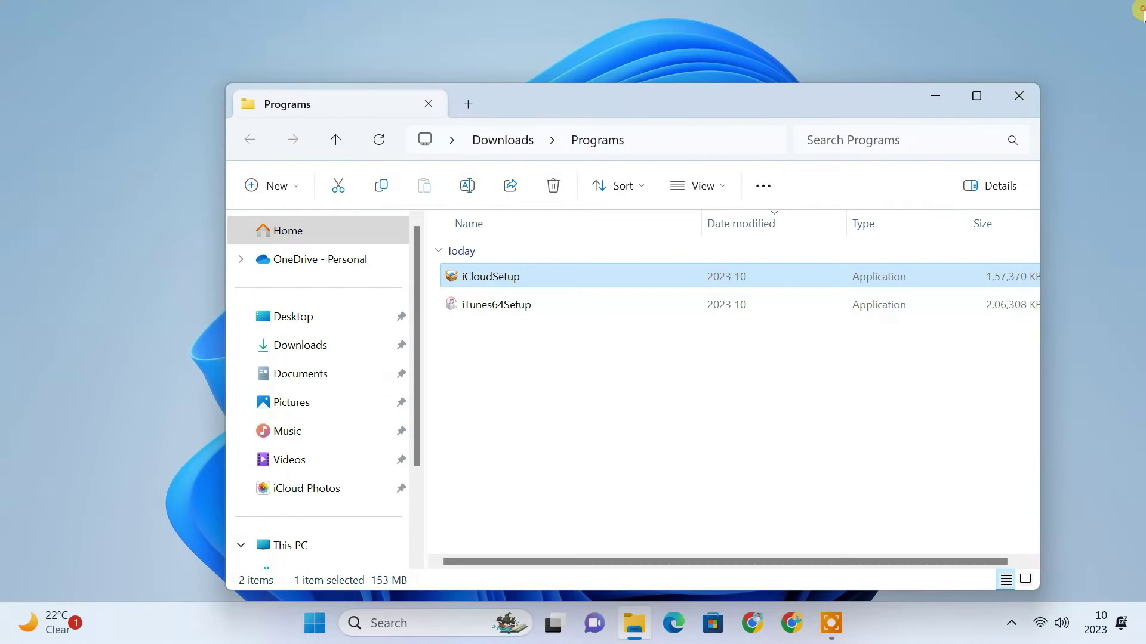
{"action": "double_click", "coordinate": [536, 274]}
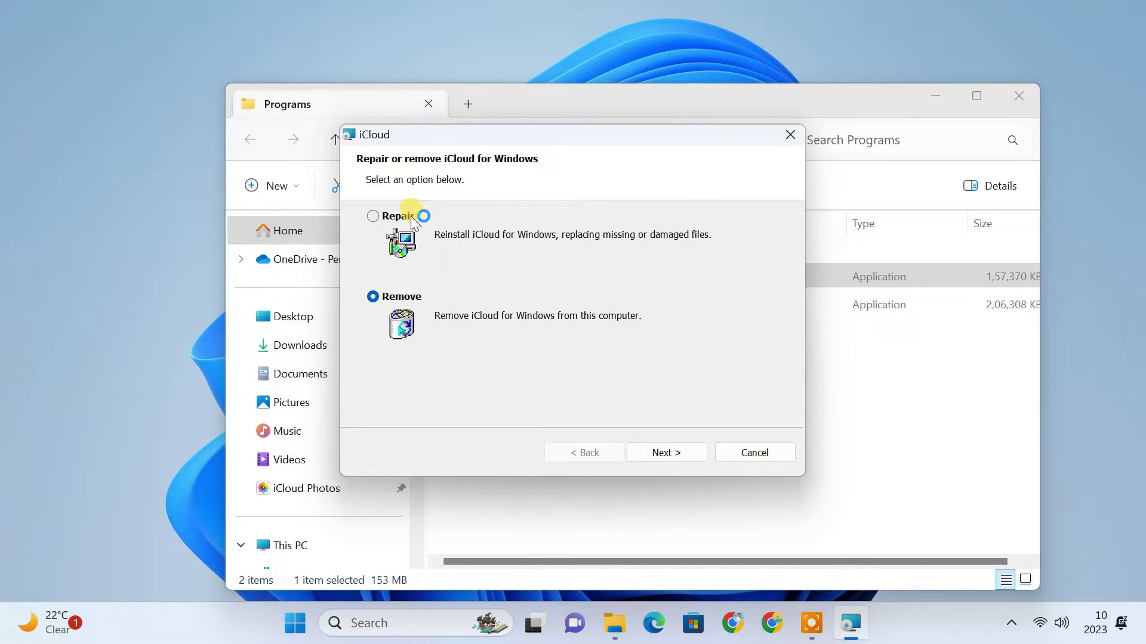
{"action": "left_click", "coordinate": [411, 218]}
{"action": "left_click", "coordinate": [688, 456]}
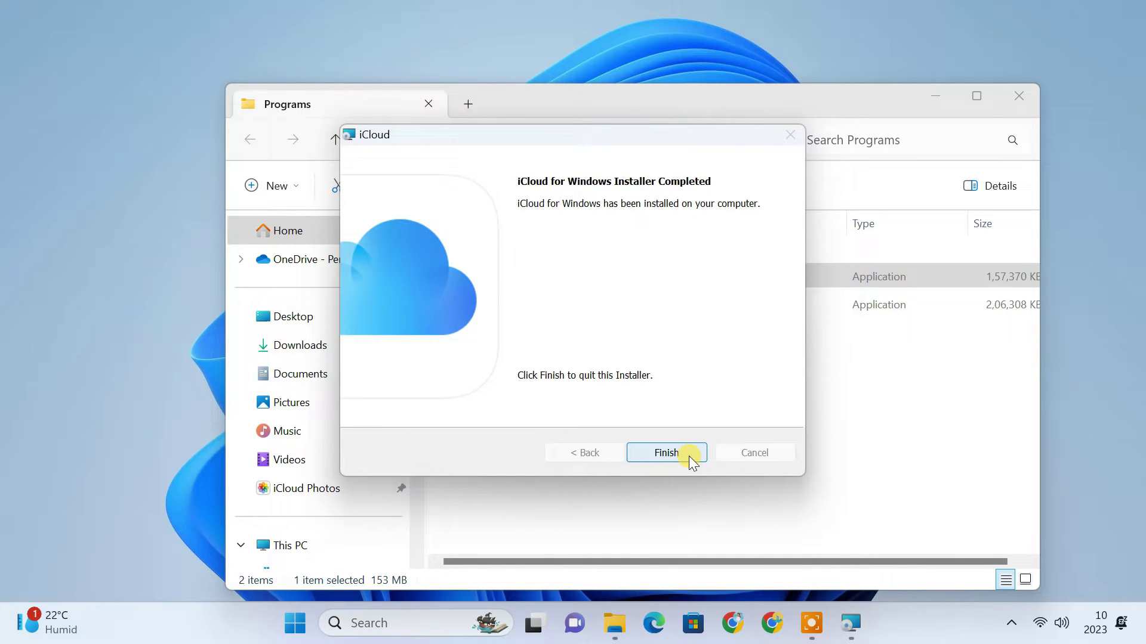
{"action": "left_click", "coordinate": [689, 455]}
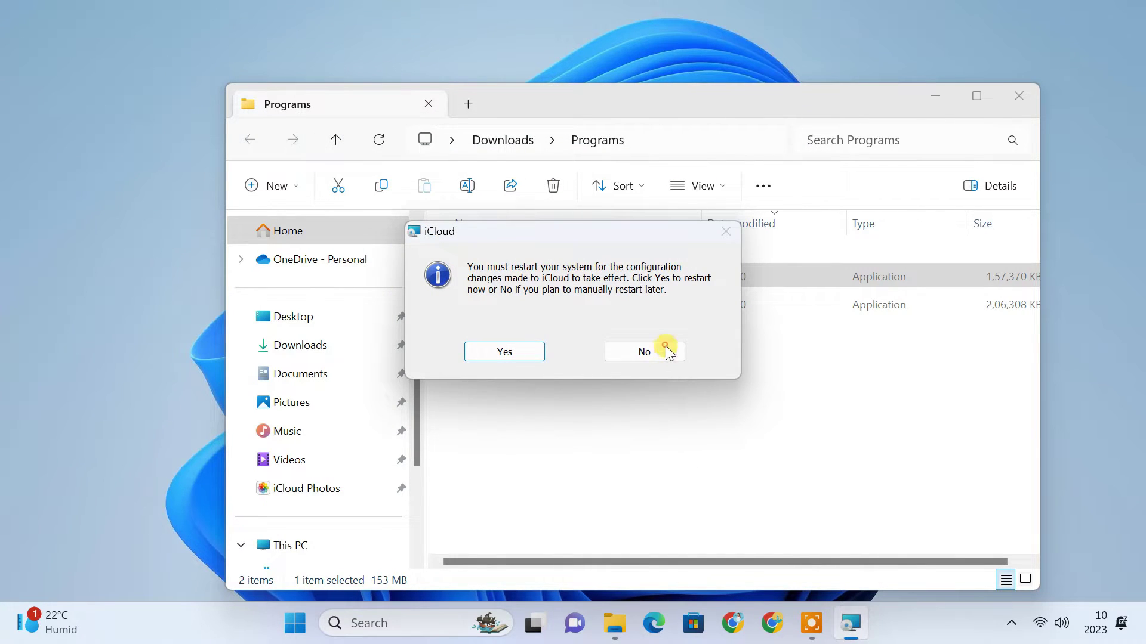
{"action": "left_click", "coordinate": [664, 347]}
- Install iTunes without a desktop shortcut, default audio player role, or launching afterwards
{"action": "double_click", "coordinate": [521, 308]}
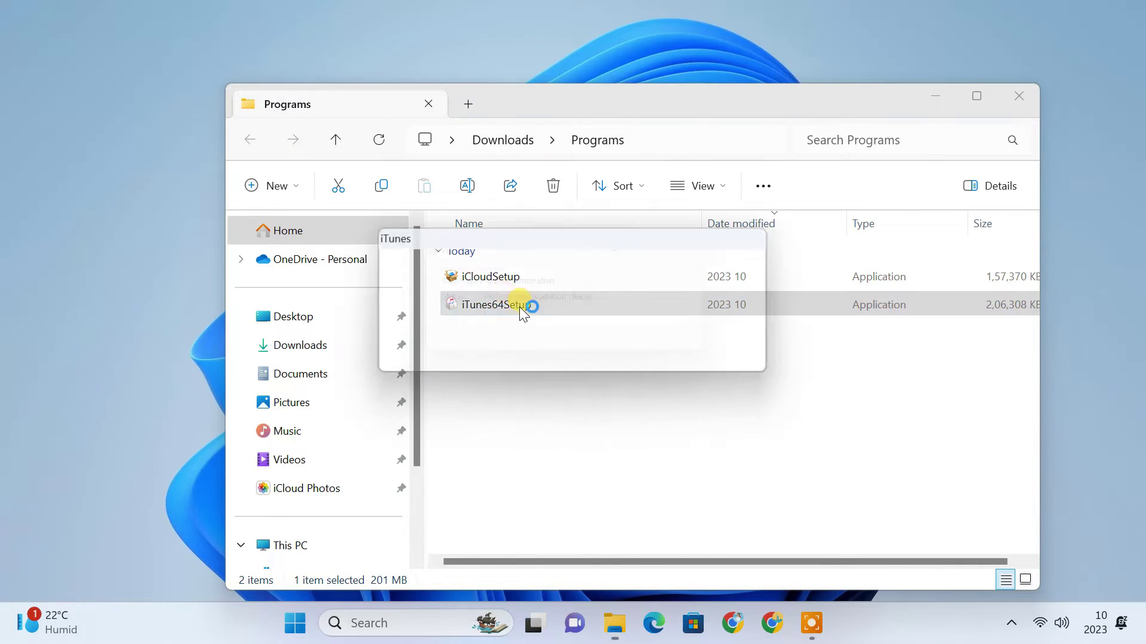
{"action": "left_click", "coordinate": [657, 452]}
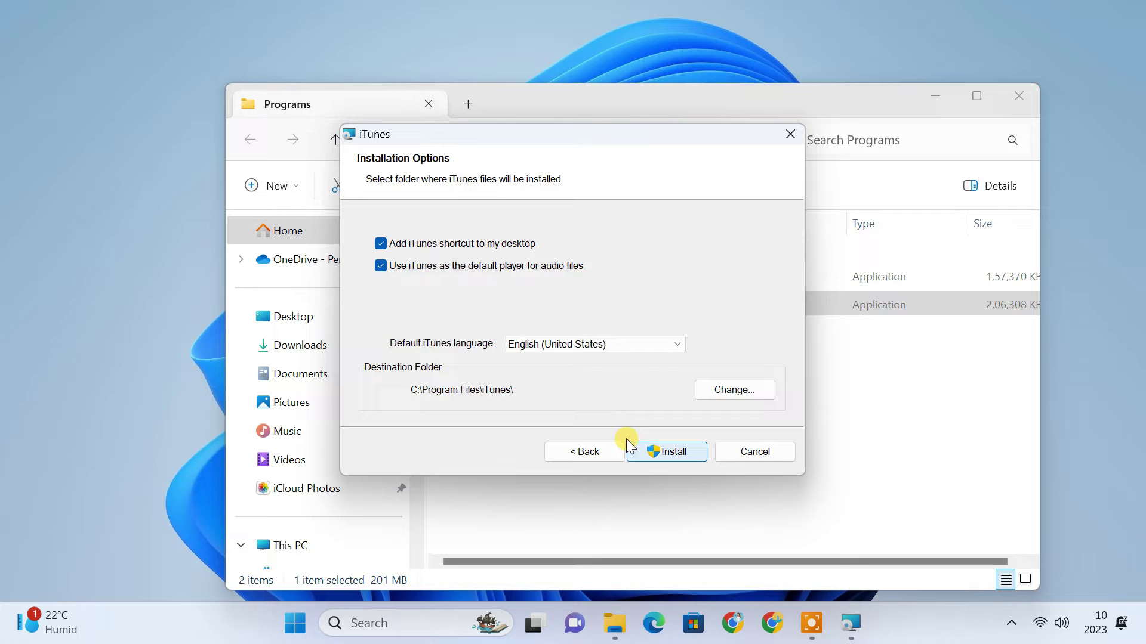
{"action": "left_click", "coordinate": [414, 266]}
{"action": "left_click", "coordinate": [422, 245]}
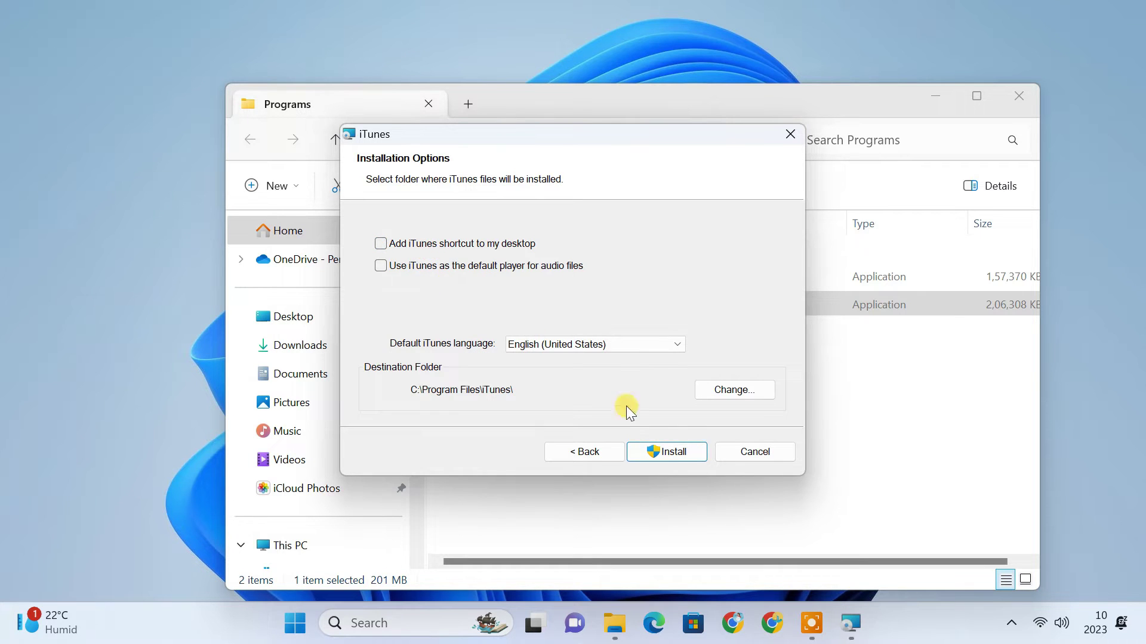
{"action": "left_click", "coordinate": [671, 451]}
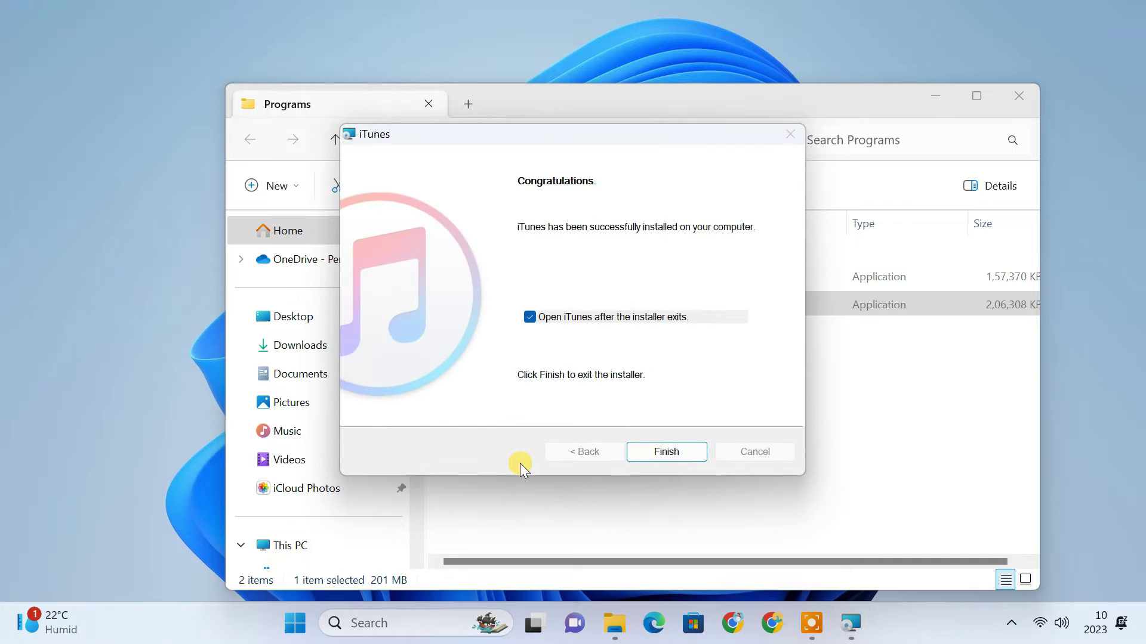
{"action": "left_click", "coordinate": [575, 320]}
{"action": "left_click", "coordinate": [662, 452]}
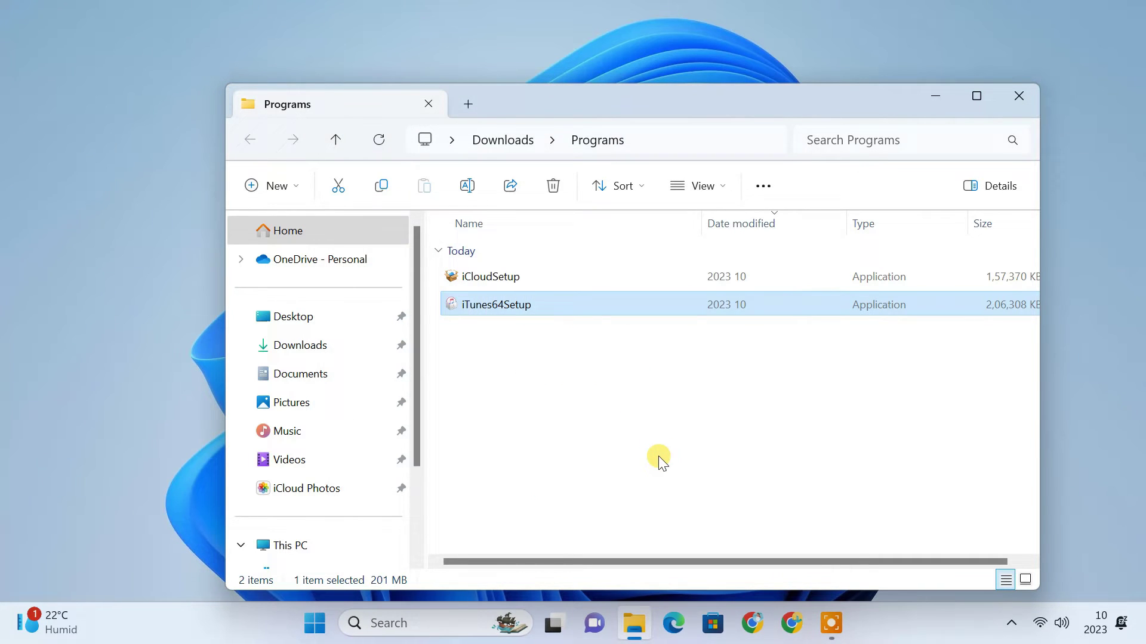
- Close the Programs folder and launch iCloud via the Windows search for 'icloud'
{"action": "left_click", "coordinate": [1014, 104]}
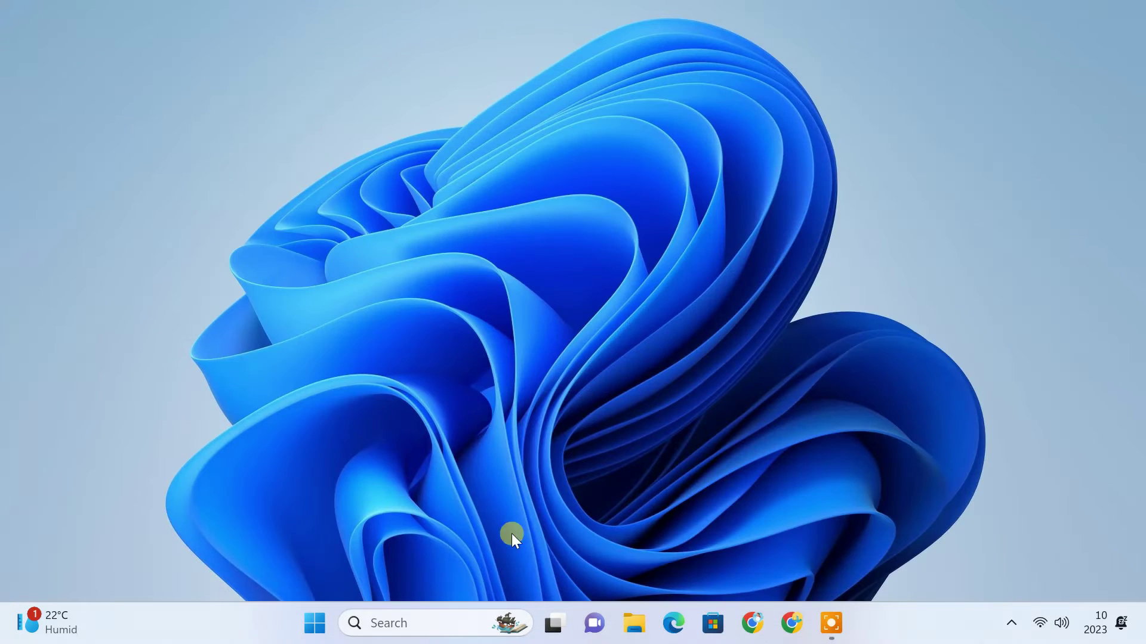
{"action": "left_click", "coordinate": [455, 624]}
{"action": "type", "text": "icloud"}
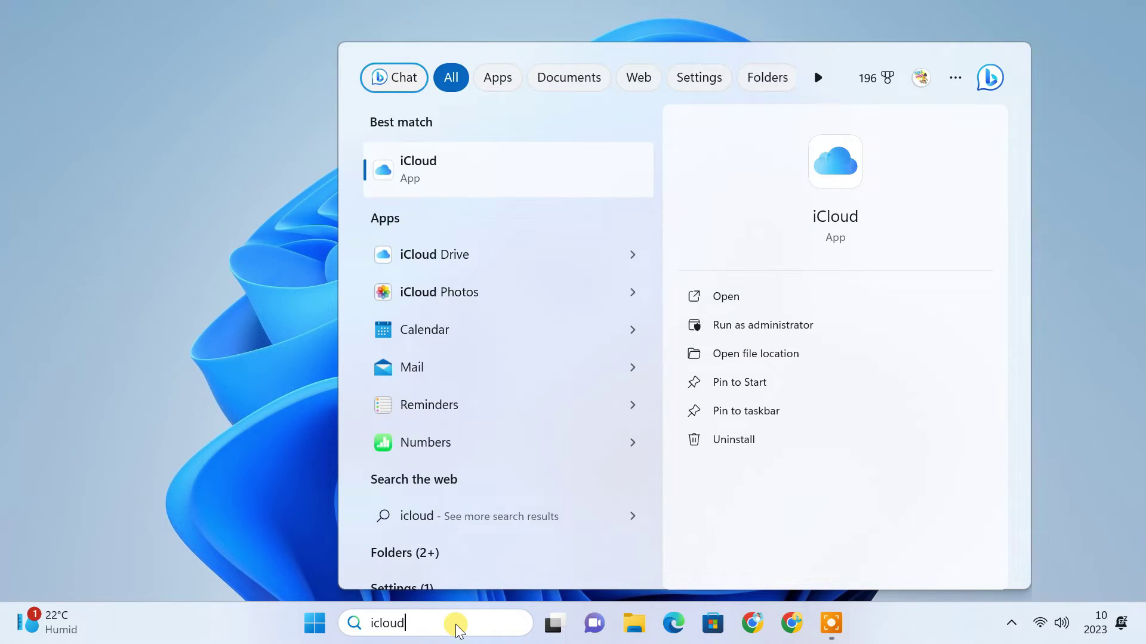
{"action": "left_click", "coordinate": [509, 153]}
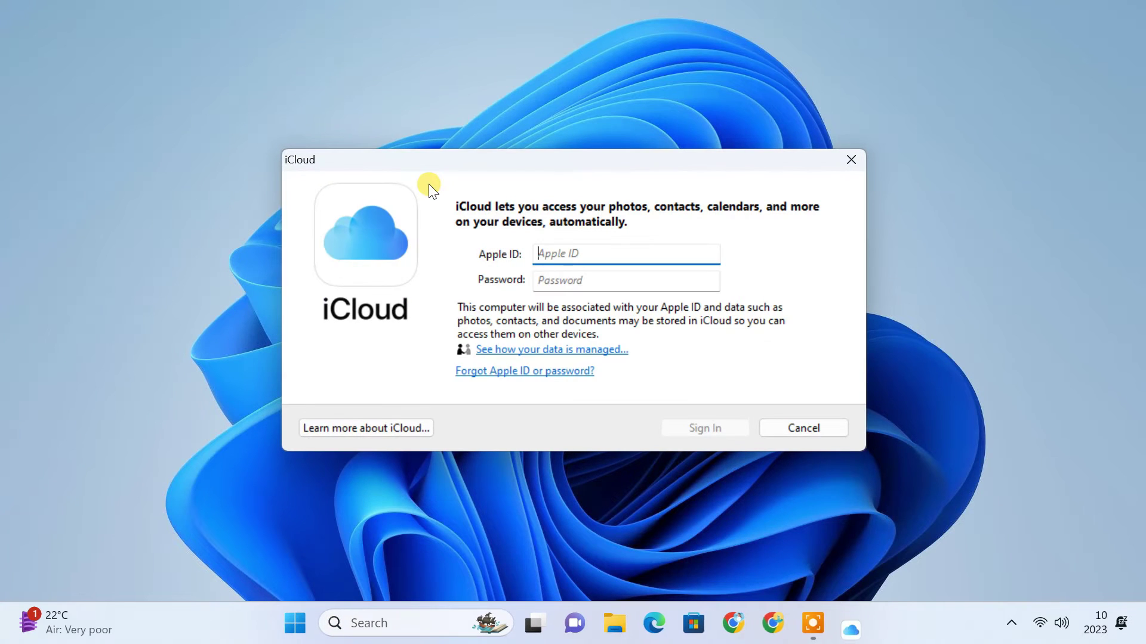
- Sign in with the Apple ID and password, untick Bookmarks, apply, and close iCloud
{"action": "key", "text": "ctrl+v"}
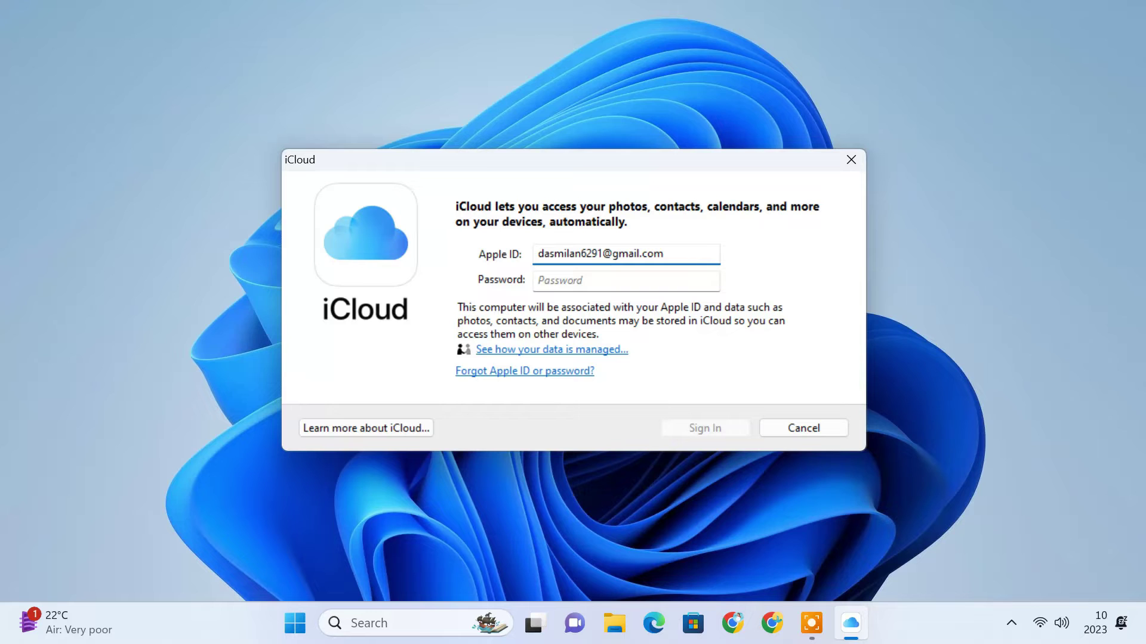
{"action": "left_click", "coordinate": [578, 281]}
{"action": "key", "text": "ctrl+v"}
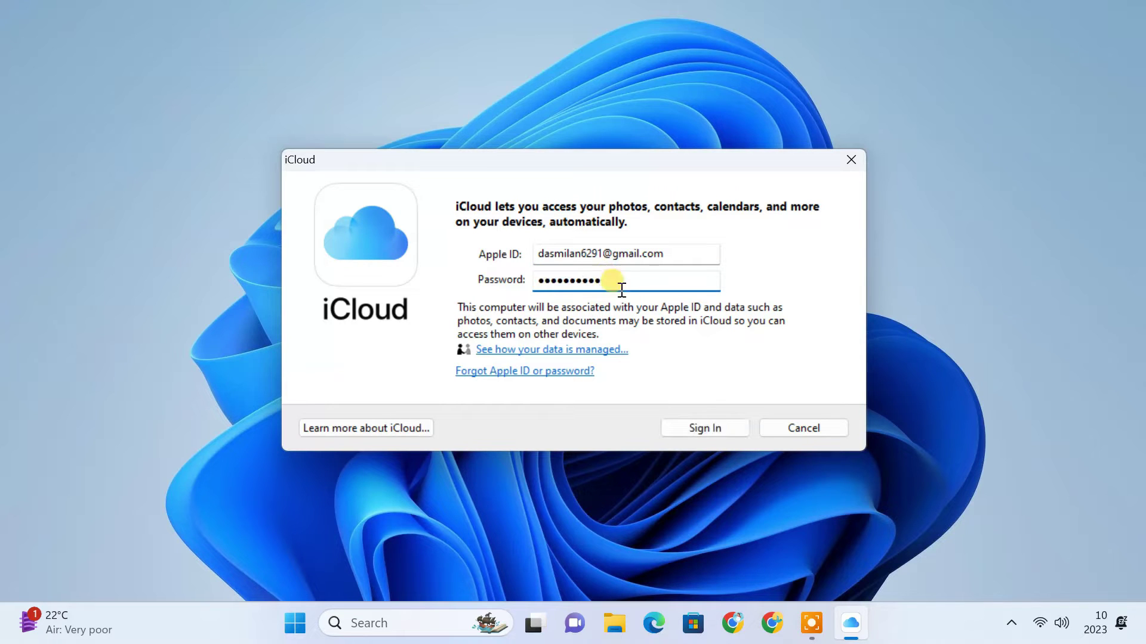
{"action": "left_click", "coordinate": [710, 428]}
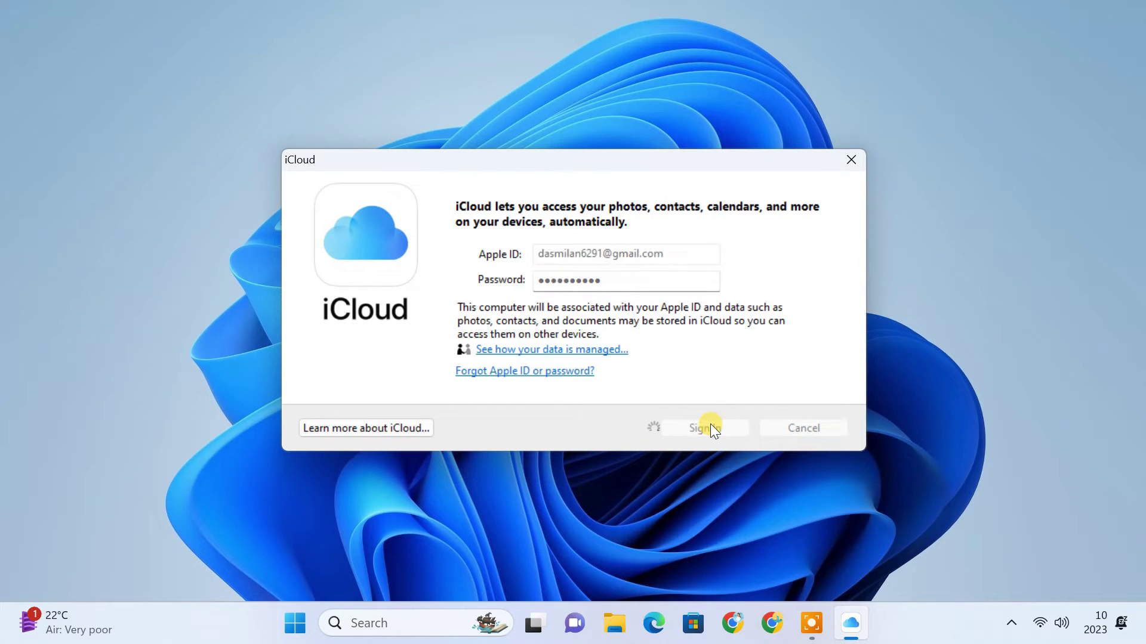
{"action": "left_click", "coordinate": [436, 274]}
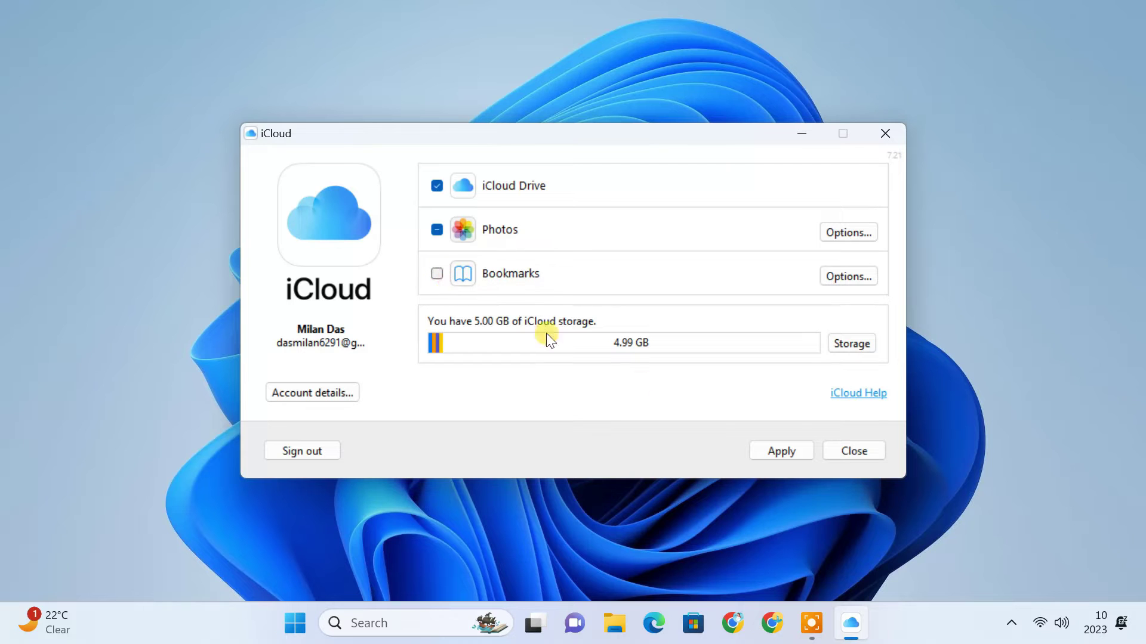
{"action": "left_click", "coordinate": [765, 453]}
{"action": "left_click", "coordinate": [852, 455]}
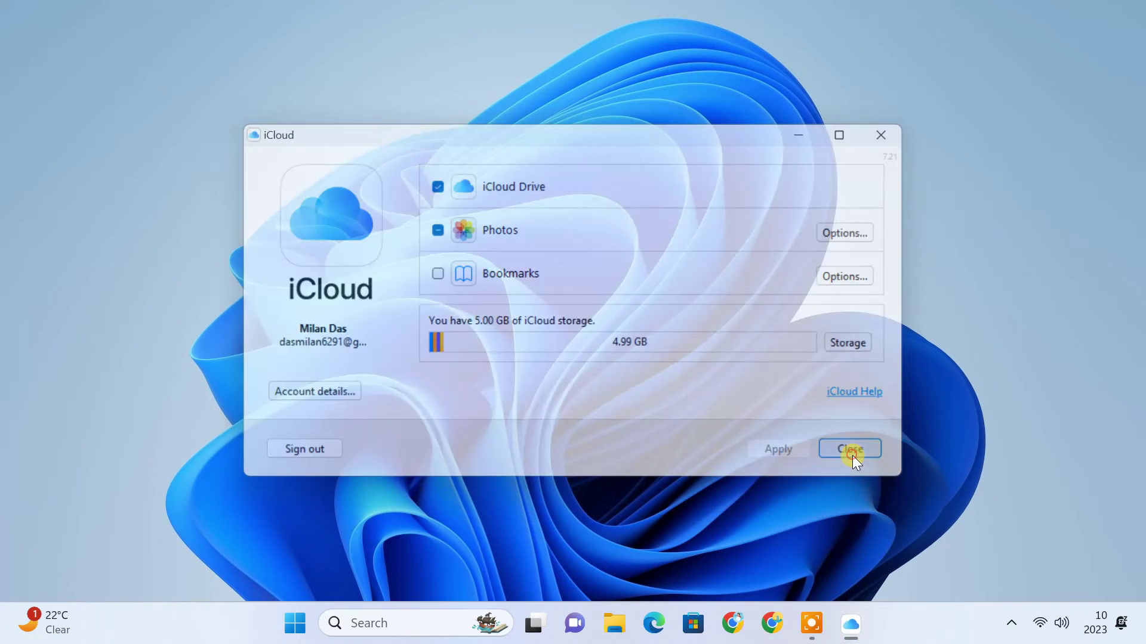
- Launch iTunes from search and sign in to the iTunes Store with the Apple ID and password
{"action": "left_click", "coordinate": [401, 623]}
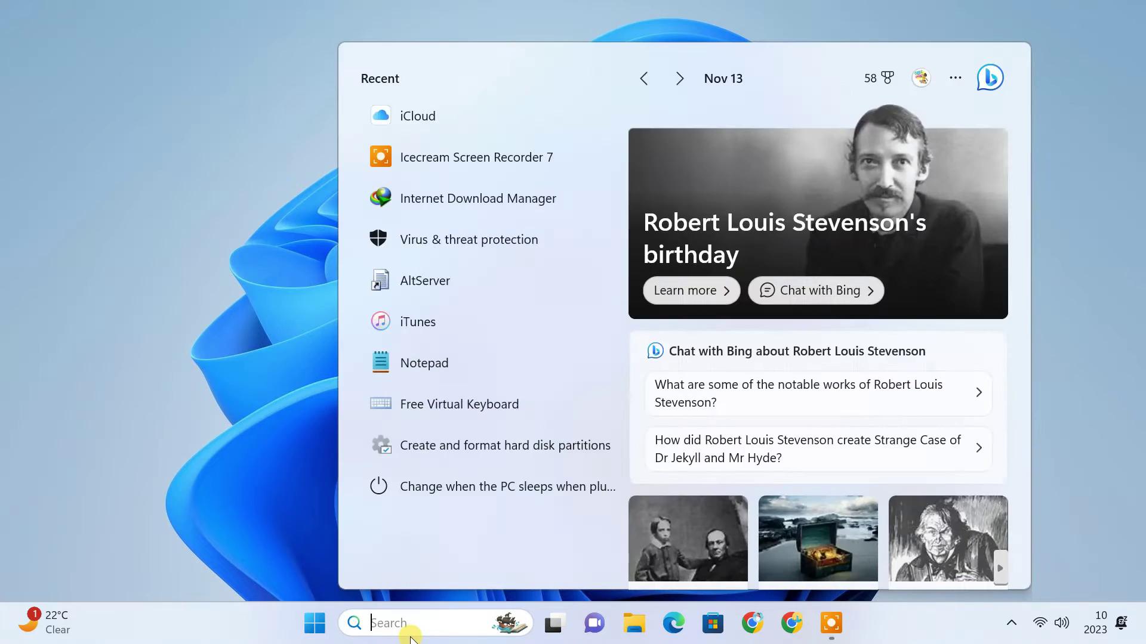
{"action": "type", "text": "itunes"}
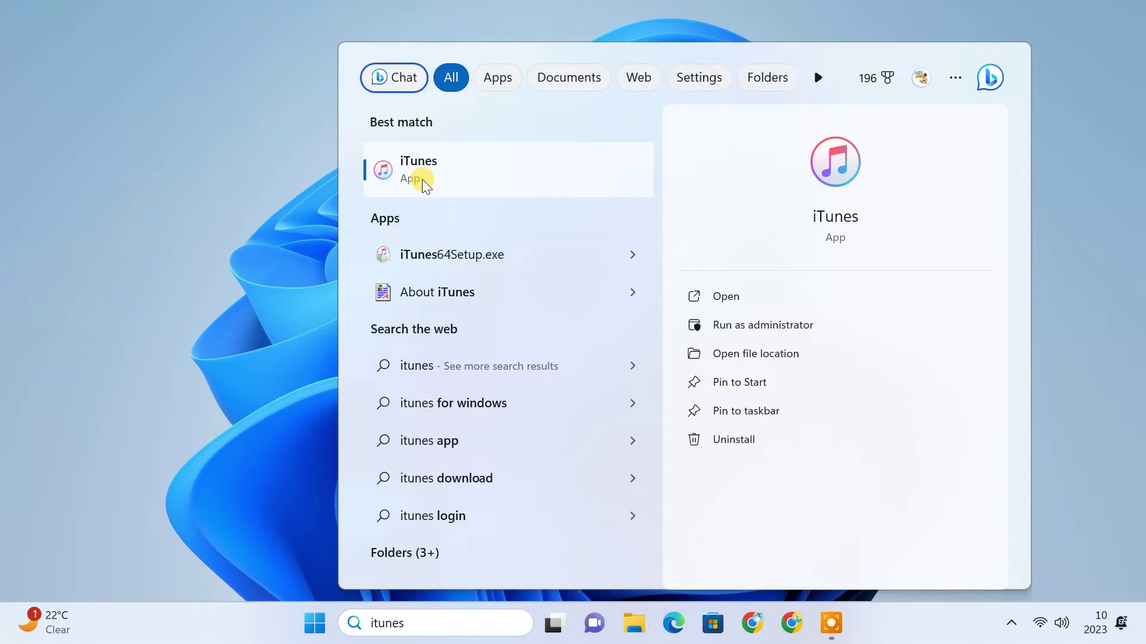
{"action": "left_click", "coordinate": [421, 173]}
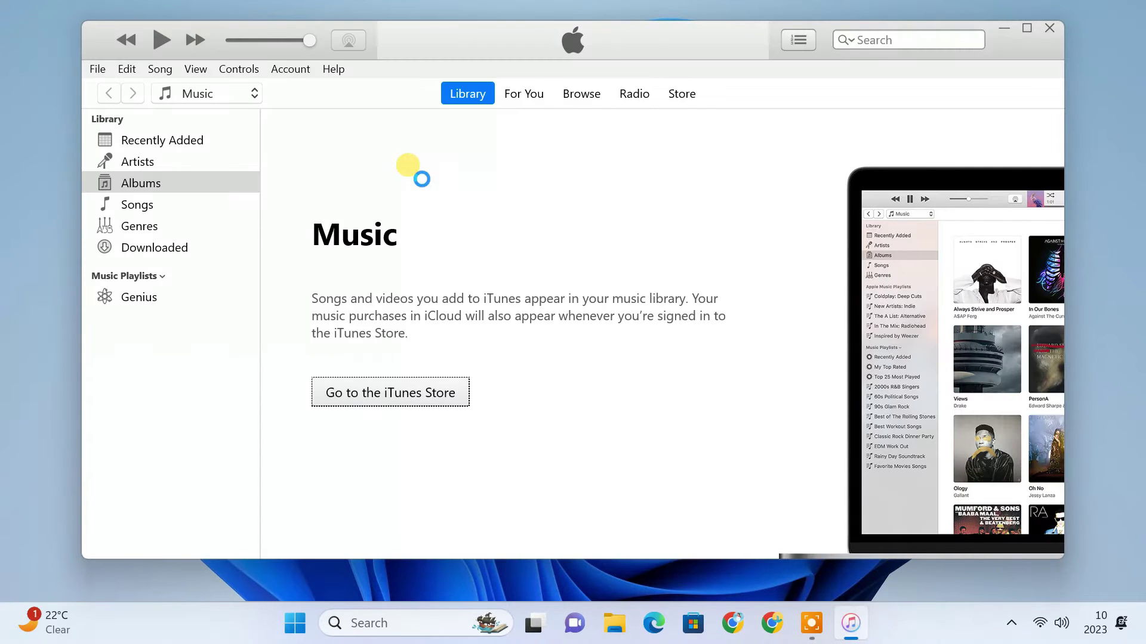
{"action": "left_click", "coordinate": [302, 73]}
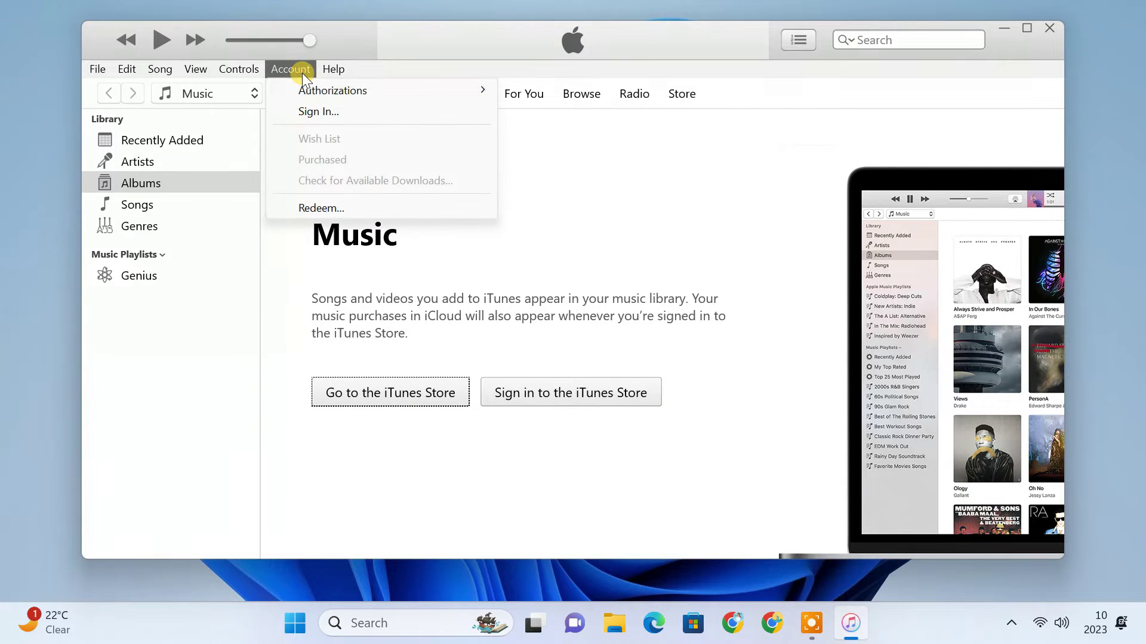
{"action": "left_click", "coordinate": [345, 113]}
{"action": "left_click", "coordinate": [614, 262]}
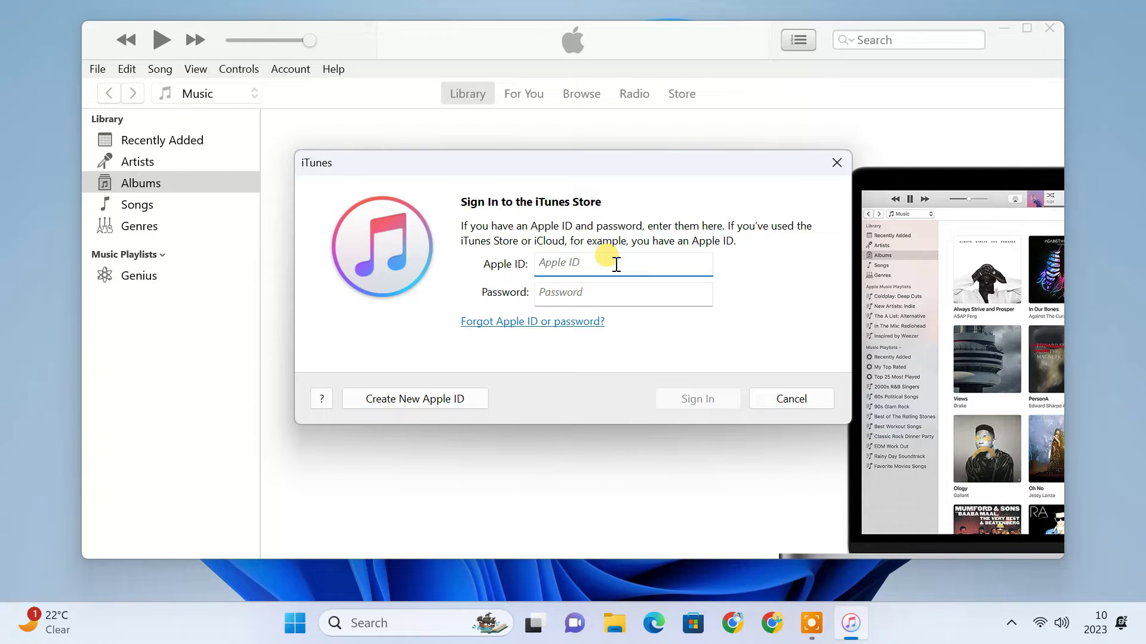
{"action": "key", "text": "ctrl+v"}
{"action": "left_click", "coordinate": [630, 292]}
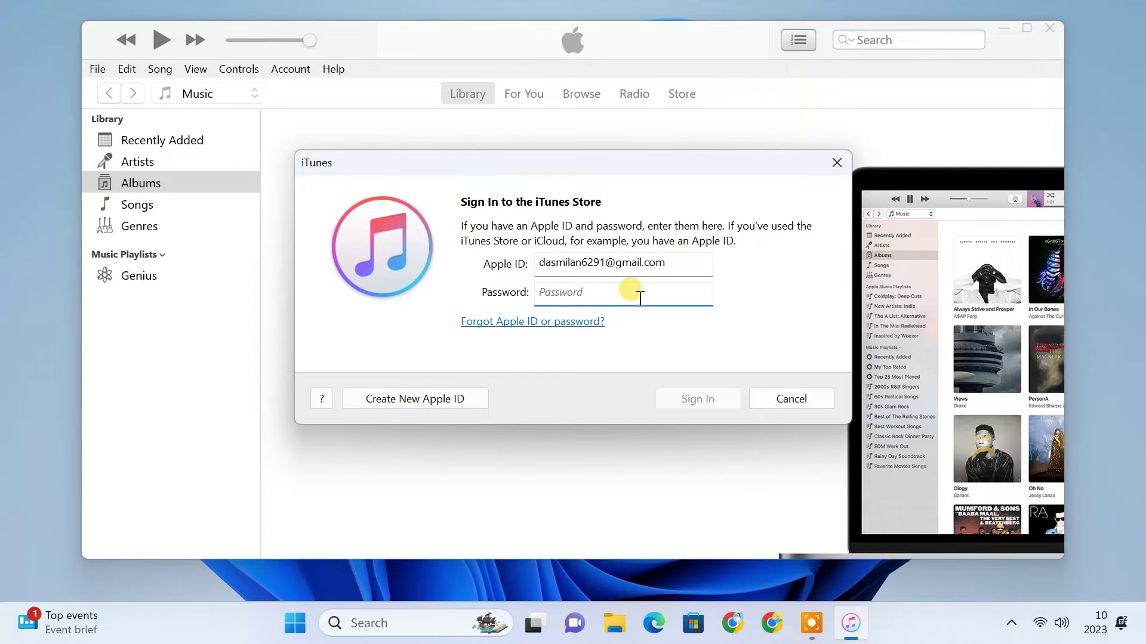
{"action": "key", "text": "ctrl+v"}
{"action": "left_click", "coordinate": [724, 390]}
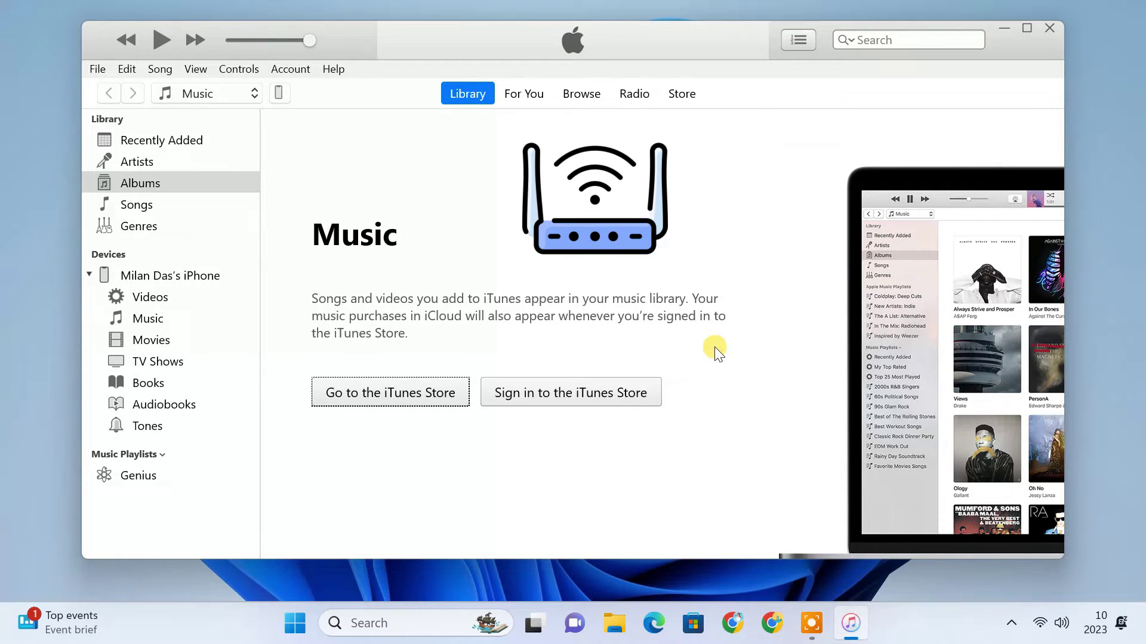
- On the iPhone summary, enable 'Automatically sync' and 'Sync with this iPhone over Wi-Fi', apply, and finish
{"action": "left_click", "coordinate": [283, 98]}
{"action": "scroll", "coordinate": [640, 322], "scroll_direction": "down", "scroll_amount": 1}
{"action": "scroll", "coordinate": [640, 322], "scroll_direction": "down", "scroll_amount": 4}
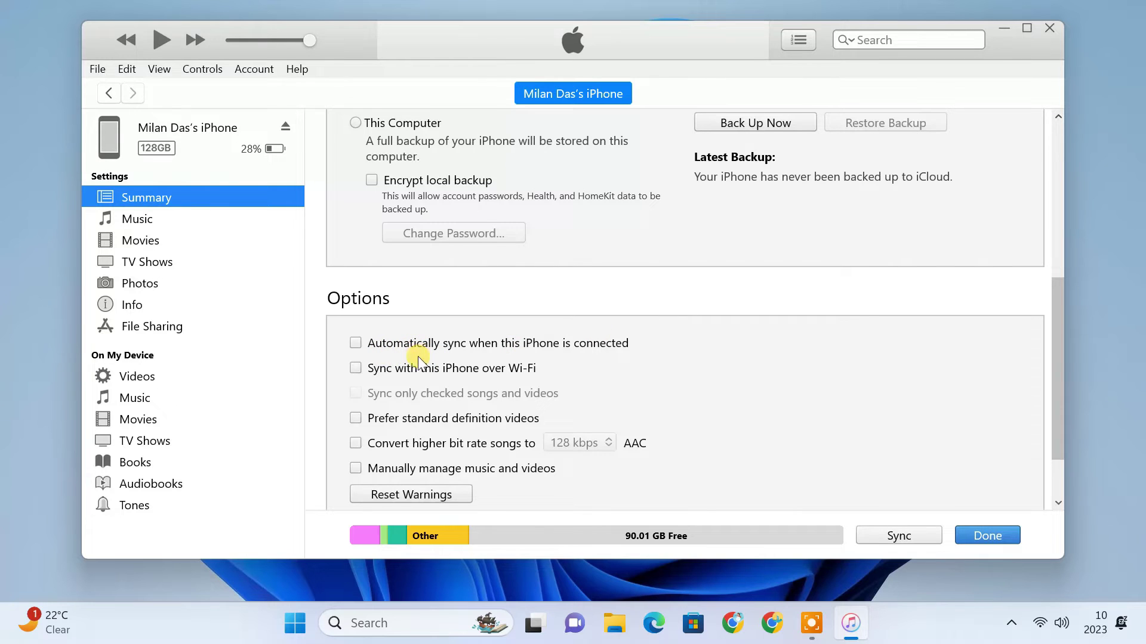
{"action": "left_click", "coordinate": [356, 344]}
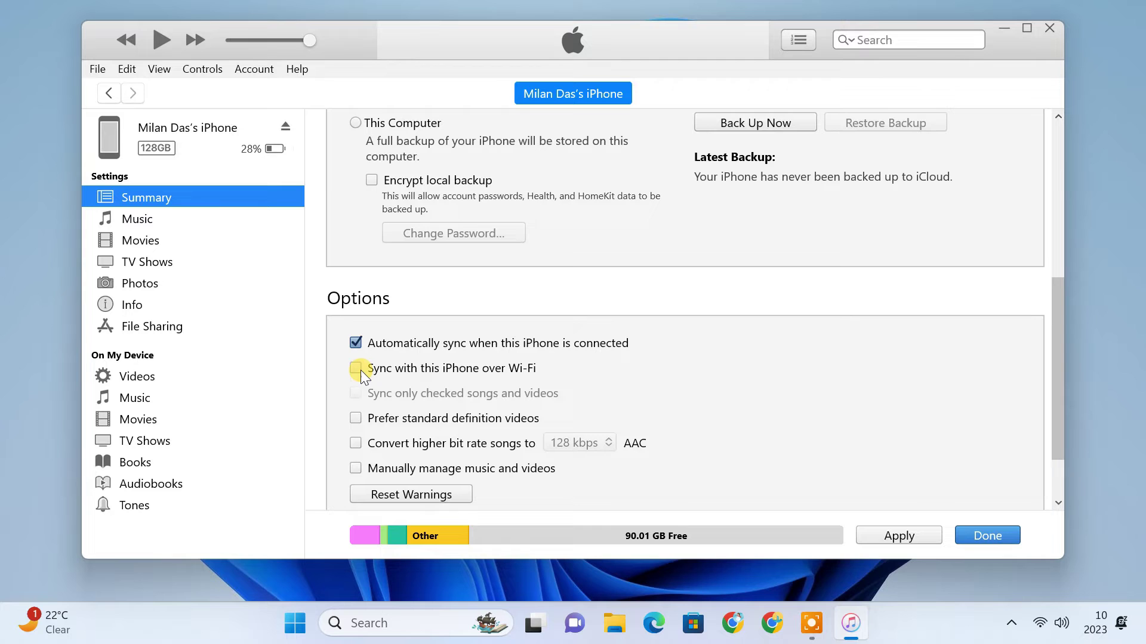
{"action": "left_click", "coordinate": [357, 369]}
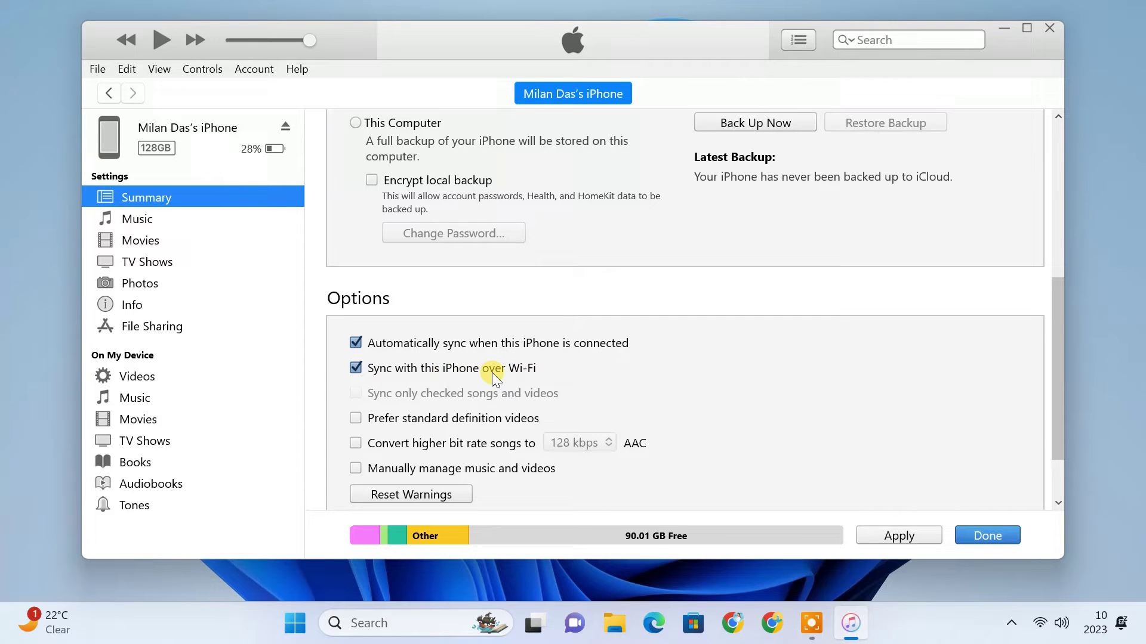
{"action": "left_click", "coordinate": [918, 535]}
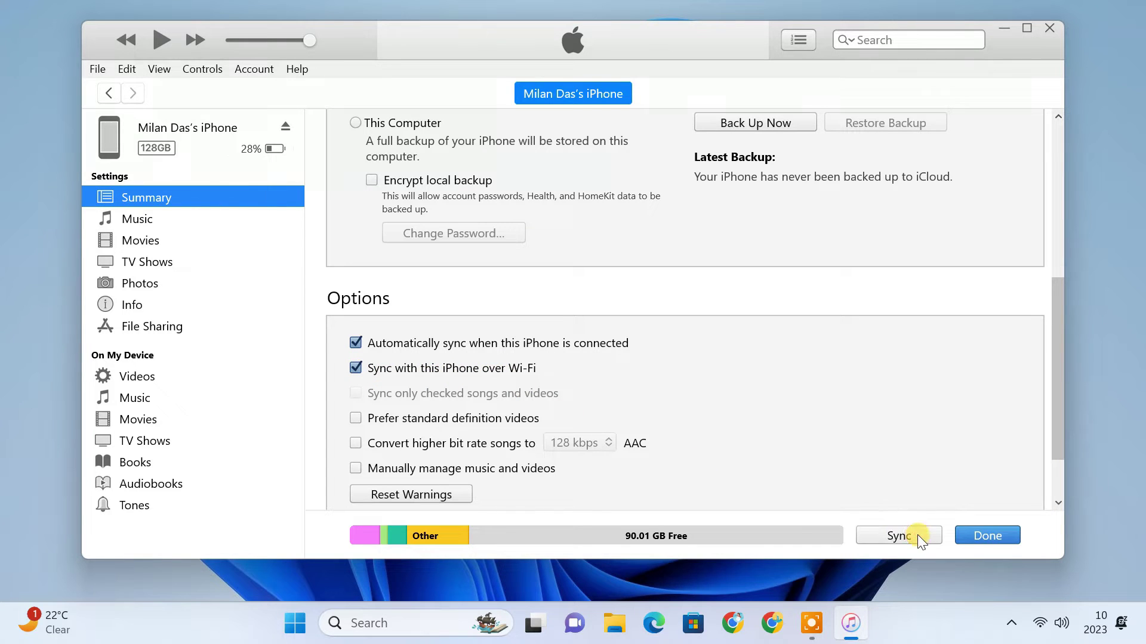
{"action": "left_click", "coordinate": [975, 536]}
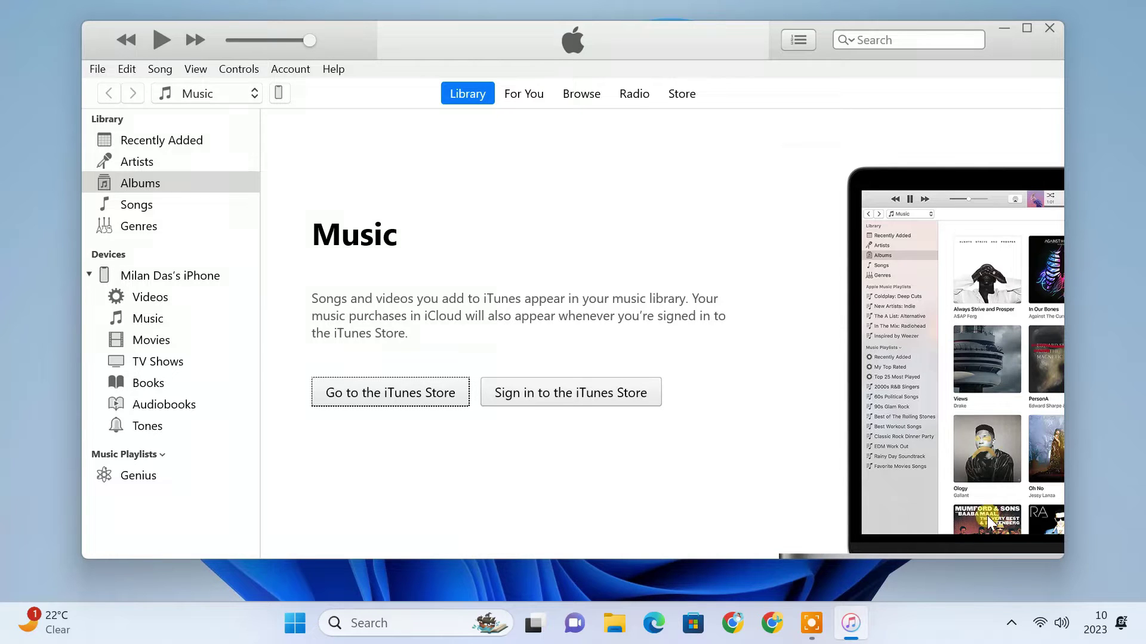
- Close iTunes and launch AltServer from the Windows search
{"action": "left_click", "coordinate": [1048, 27]}
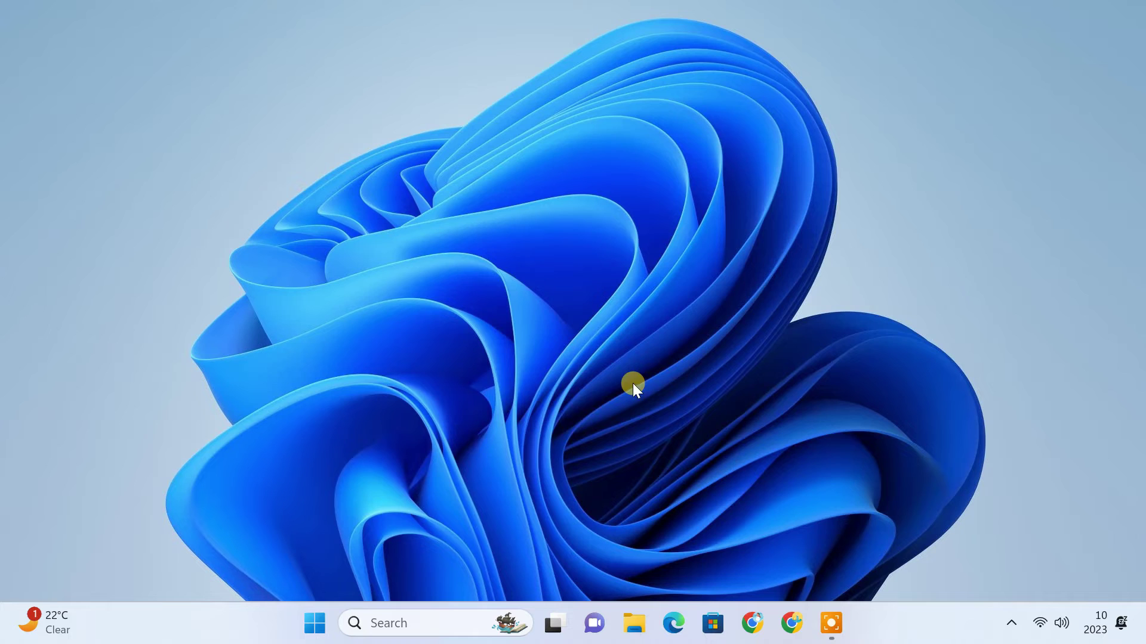
{"action": "left_click", "coordinate": [436, 620]}
{"action": "type", "text": "alt"}
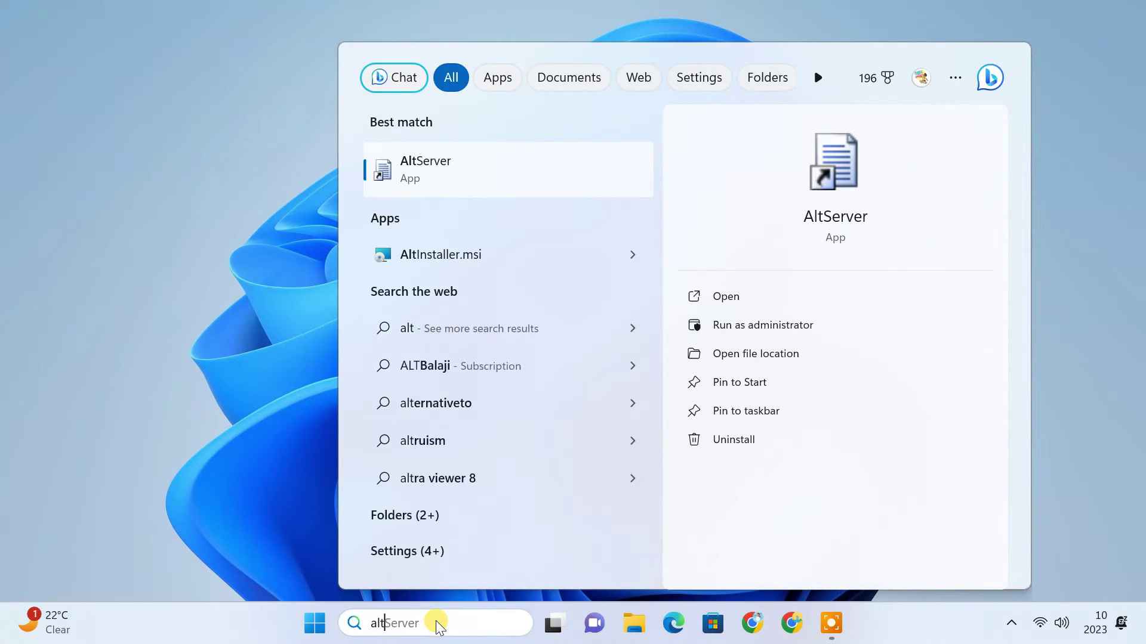
{"action": "type", "text": "server"}
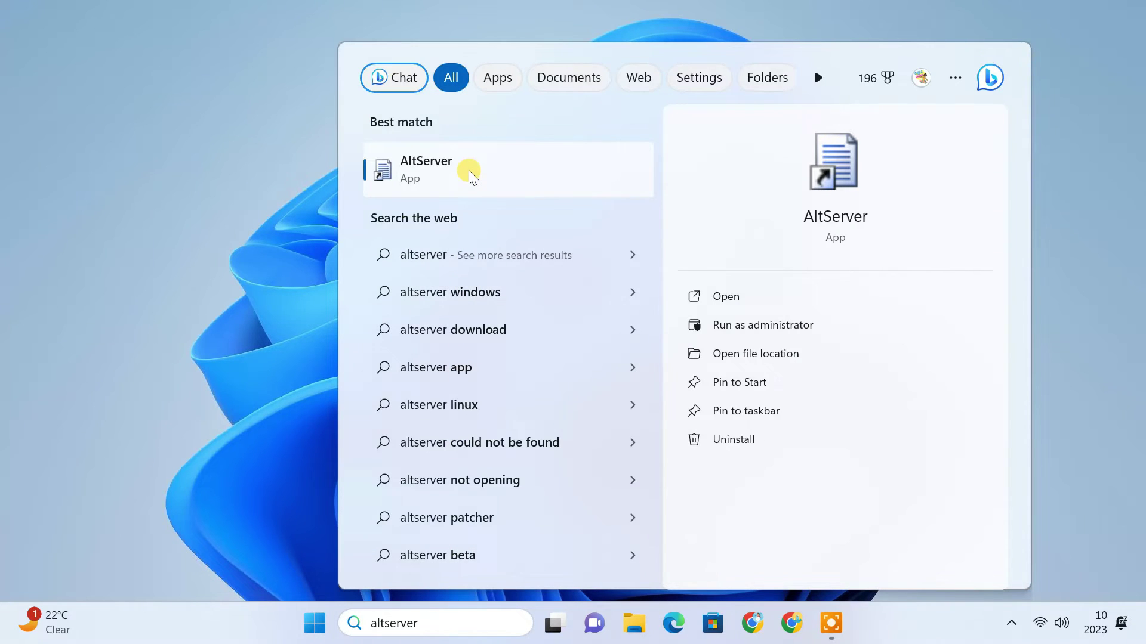
{"action": "left_click", "coordinate": [469, 174]}
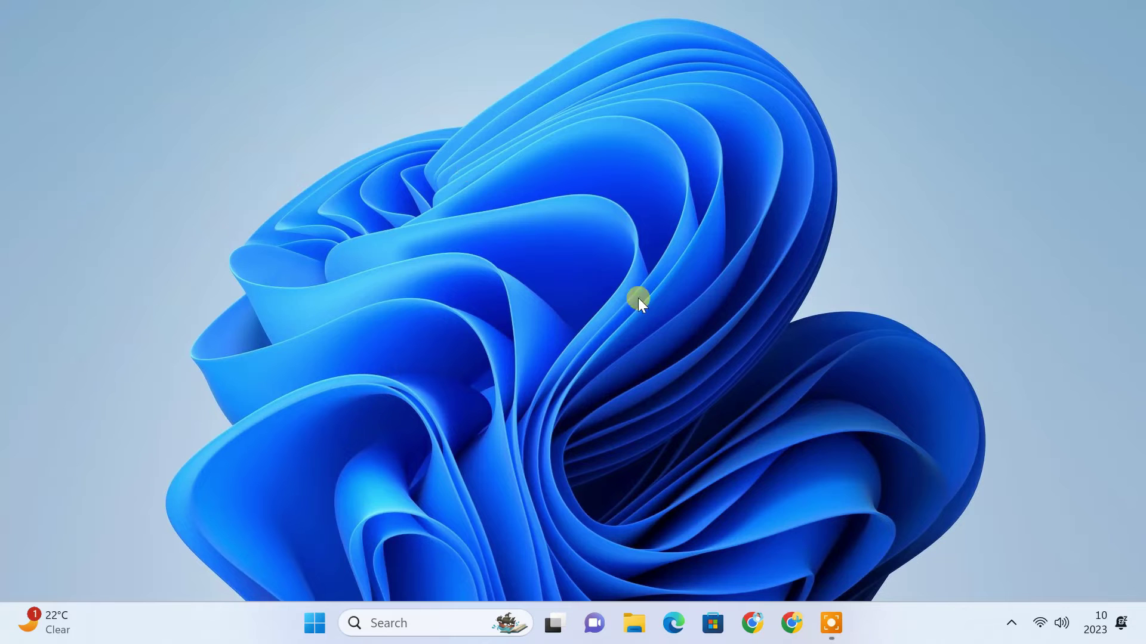
- From the AltServer tray menu, install AltStore onto the iPhone using the Apple ID and password
{"action": "left_click", "coordinate": [1011, 623]}
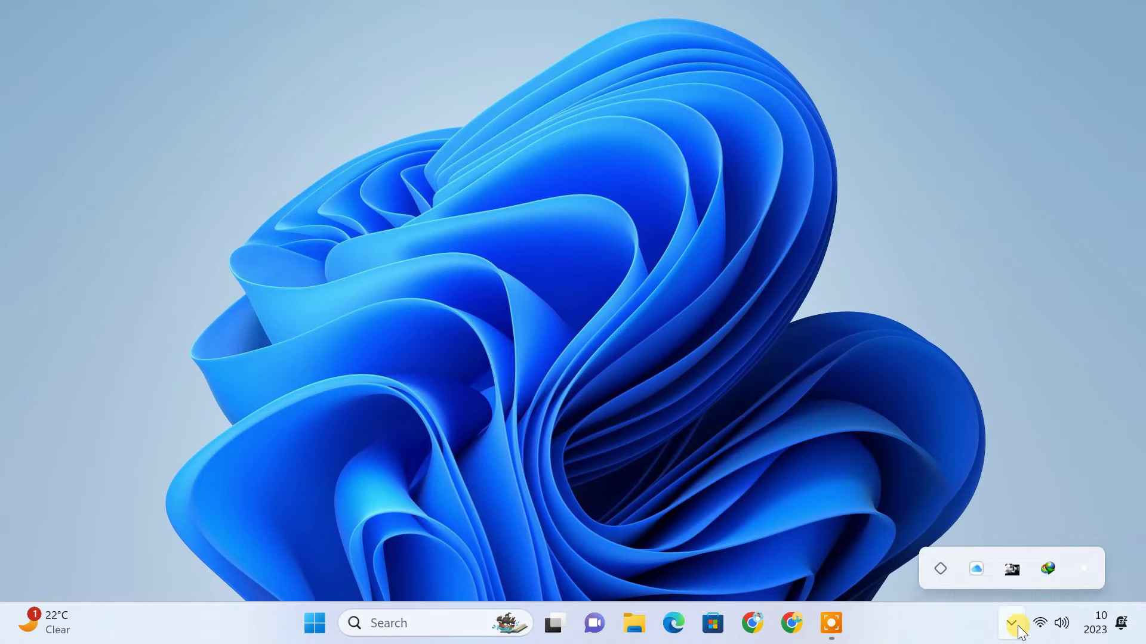
{"action": "left_click", "coordinate": [943, 569]}
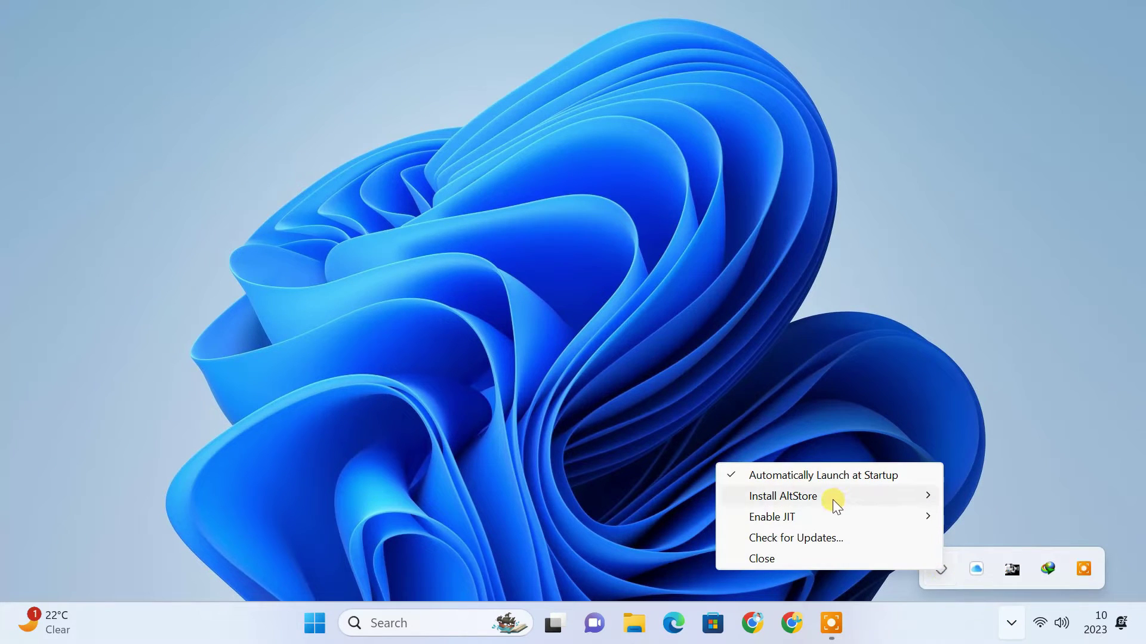
{"action": "mouse_move", "coordinate": [833, 500]}
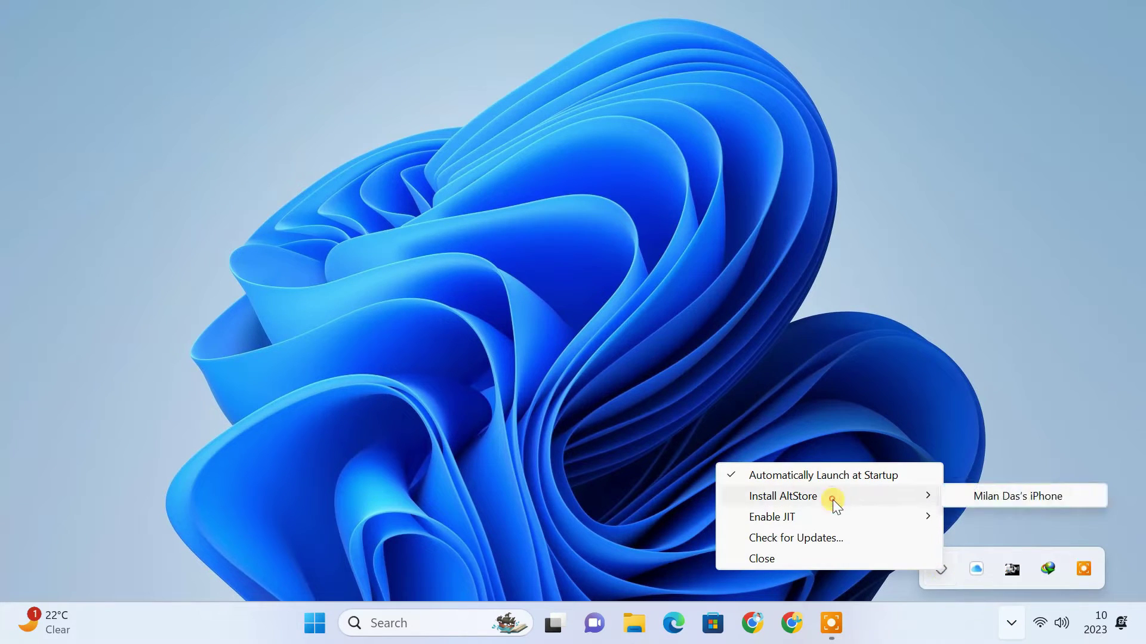
{"action": "left_click", "coordinate": [1029, 502]}
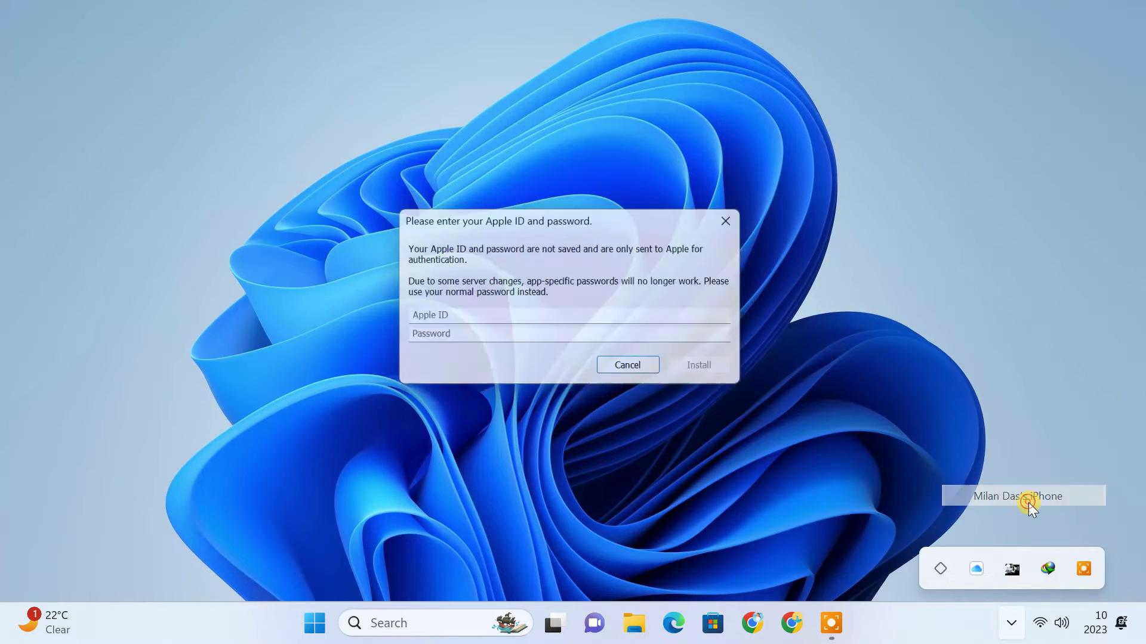
{"action": "left_click", "coordinate": [483, 319]}
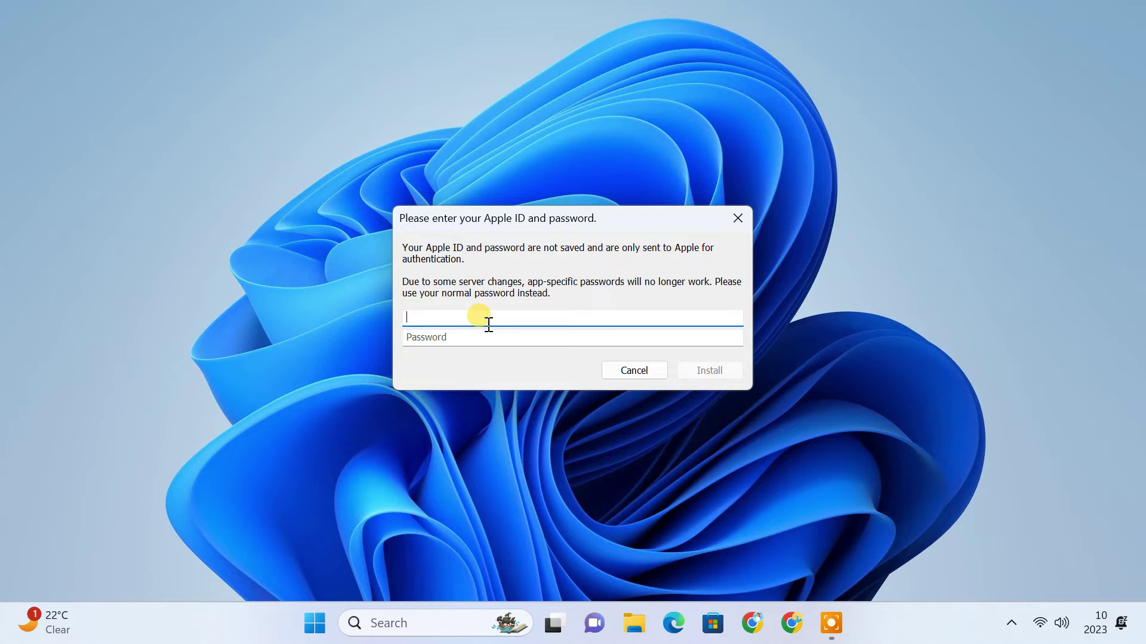
{"action": "key", "text": "ctrl+v"}
{"action": "left_click", "coordinate": [488, 335]}
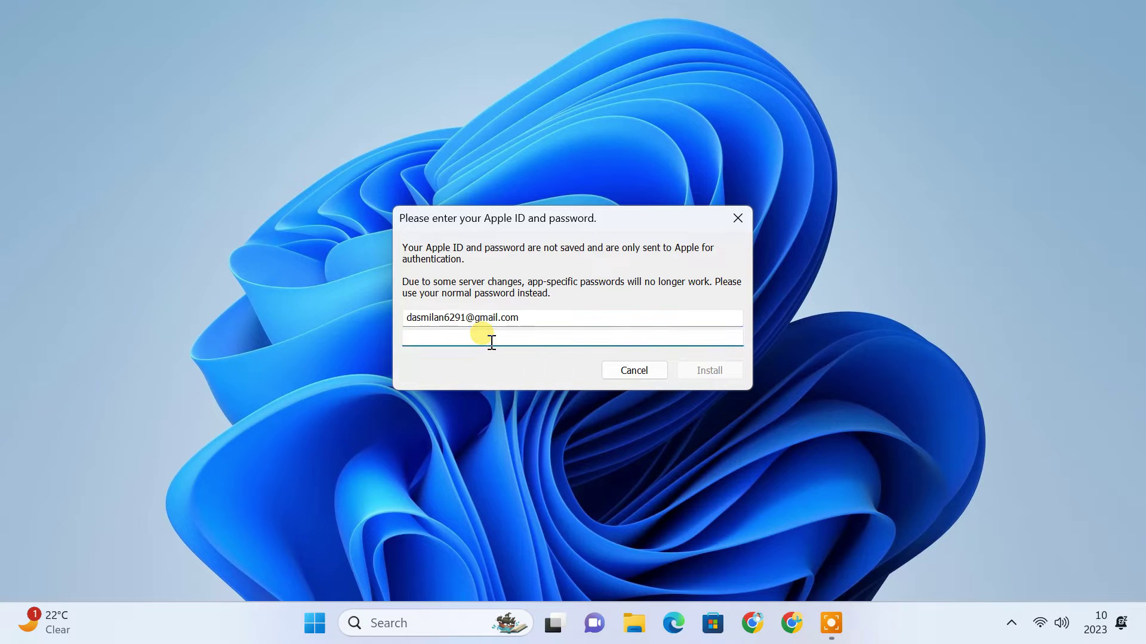
{"action": "key", "text": "ctrl+v"}
{"action": "left_click", "coordinate": [696, 374]}
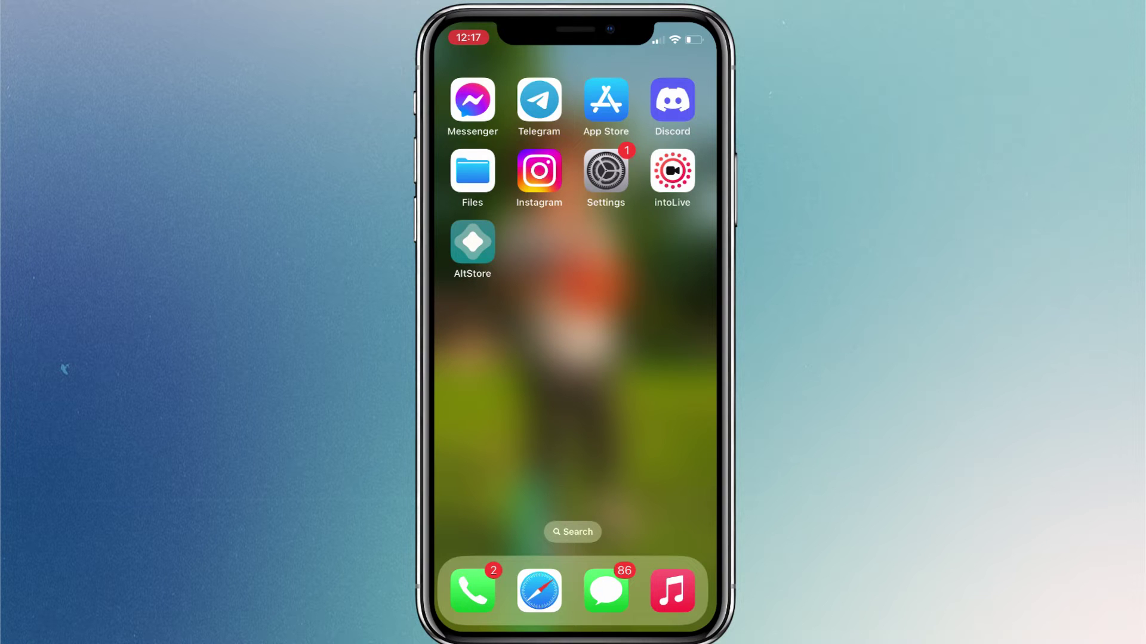
- Switch on the Developer Mode toggle under Settings > Privacy & Security
{"action": "left_click", "coordinate": [606, 172]}
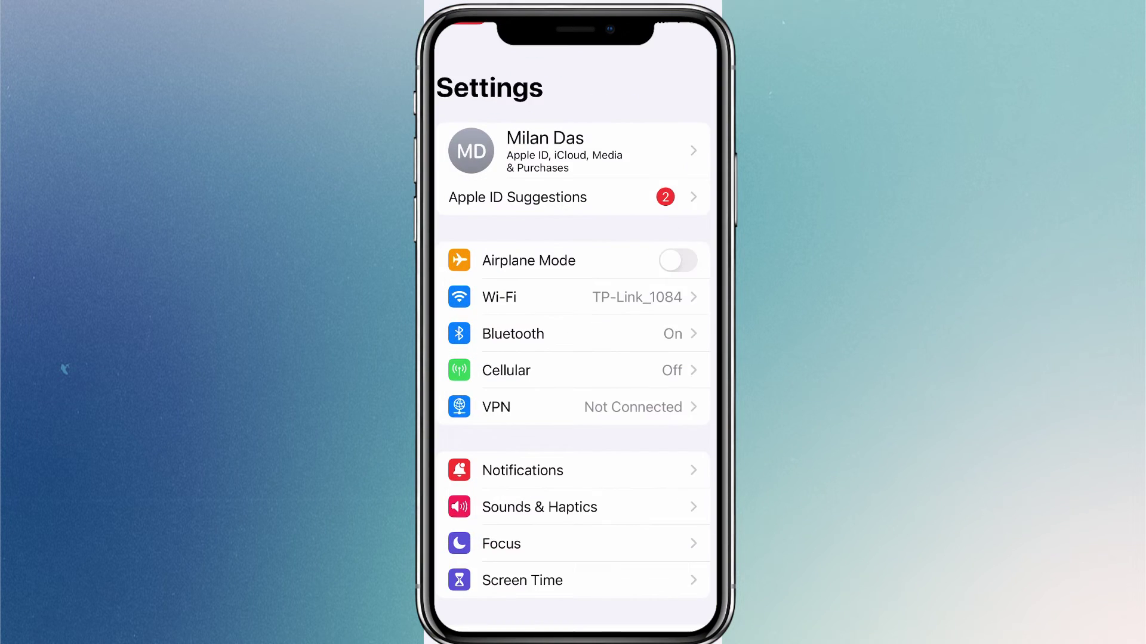
{"action": "scroll", "coordinate": [572, 350], "scroll_direction": "down", "scroll_amount": 10}
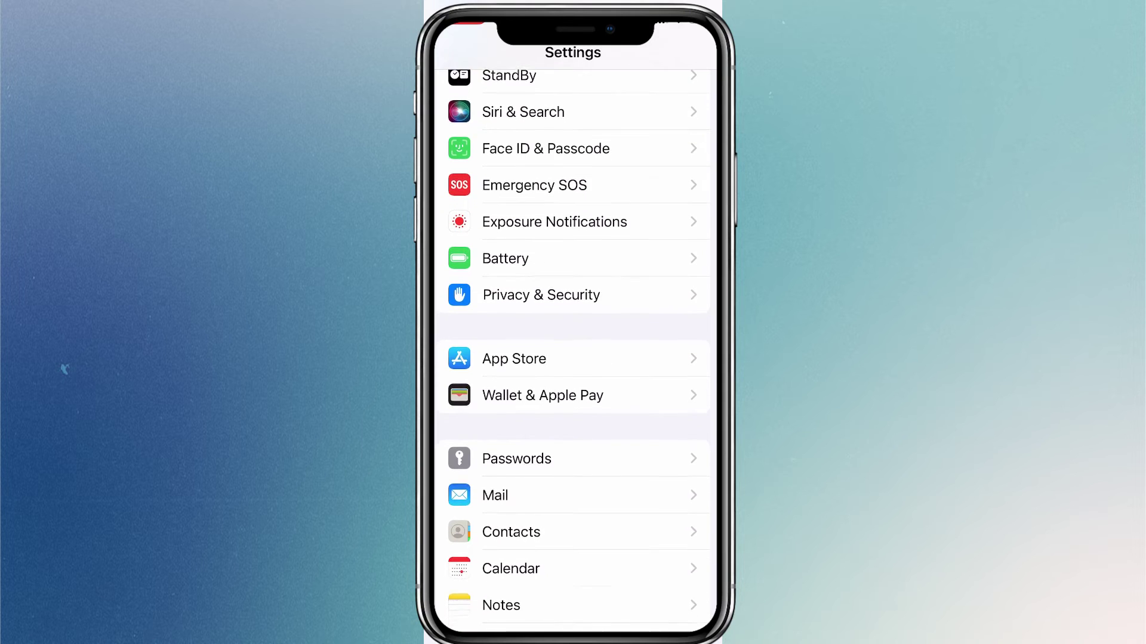
{"action": "left_click", "coordinate": [540, 281]}
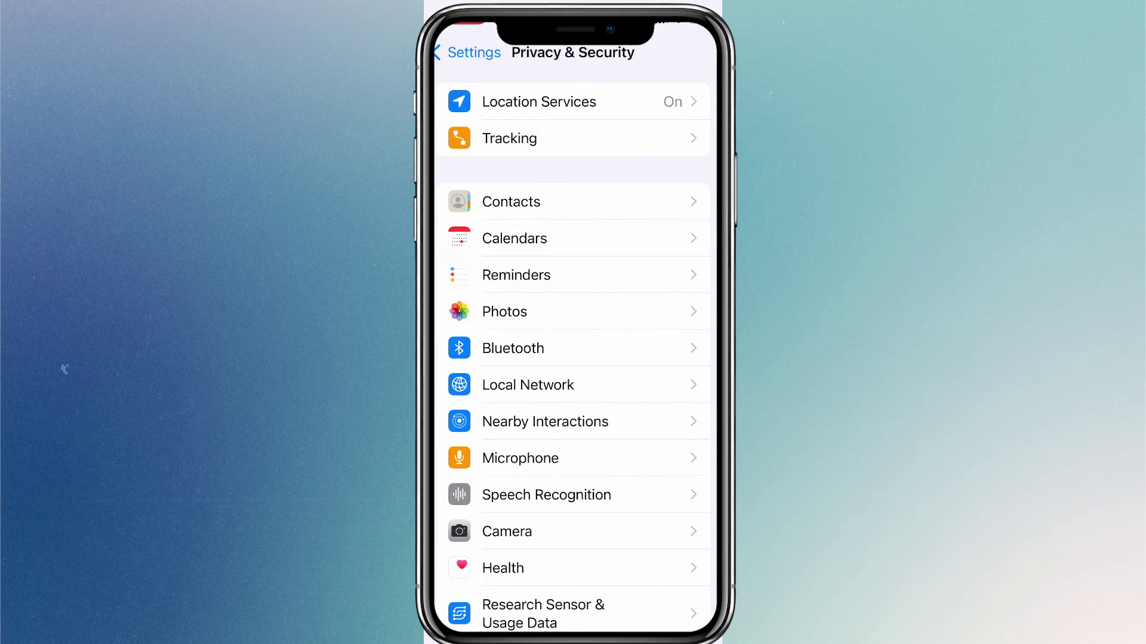
{"action": "scroll", "coordinate": [573, 351], "scroll_direction": "down", "scroll_amount": 10}
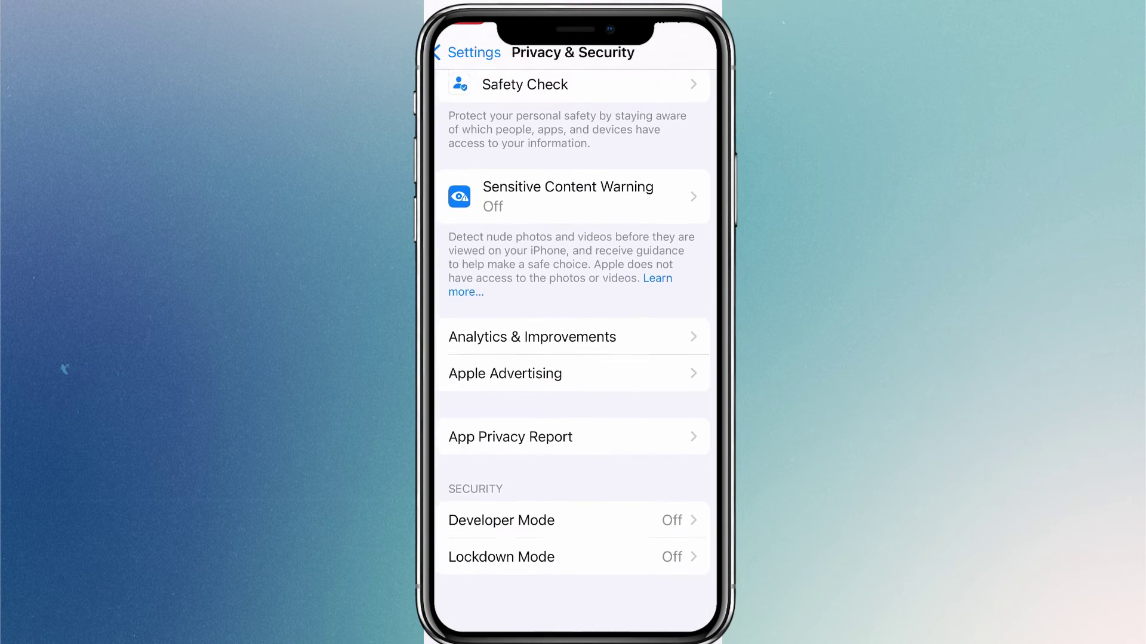
{"action": "left_click", "coordinate": [502, 520]}
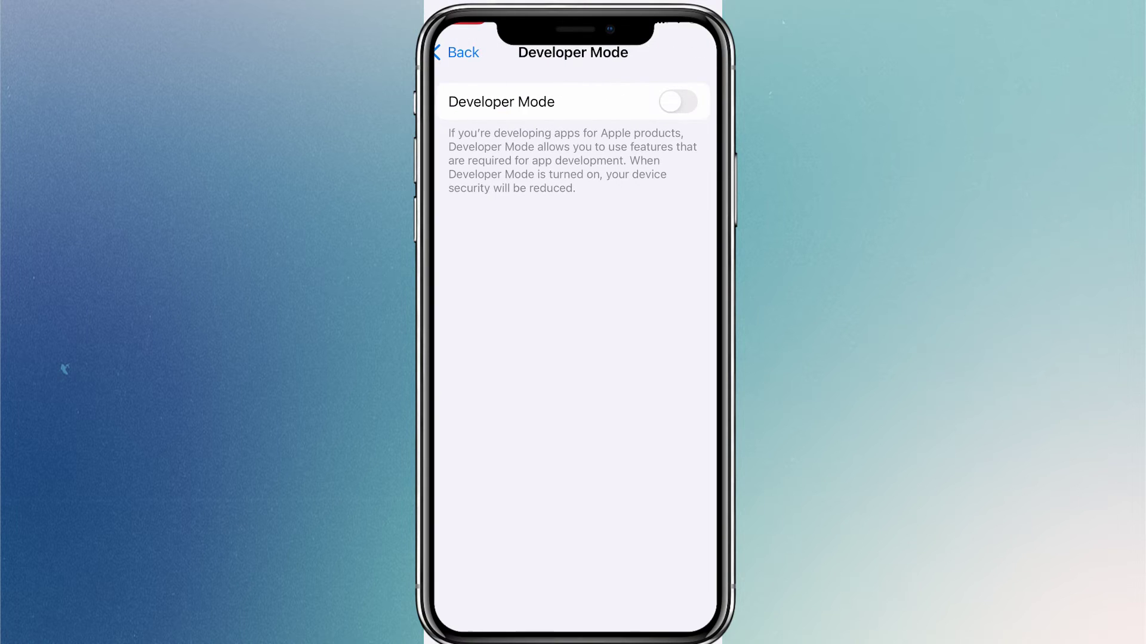
{"action": "left_click", "coordinate": [677, 101]}
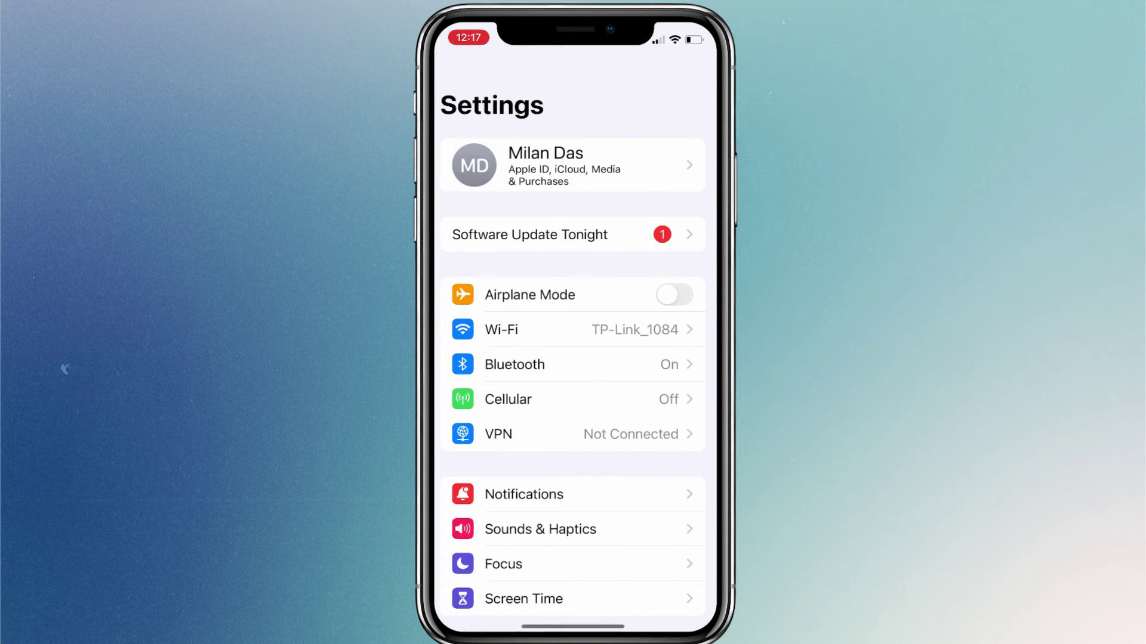
- Trust the developer app profile in General > VPN & Device Management, then go to the home screen
{"action": "scroll", "coordinate": [573, 358], "scroll_direction": "down", "scroll_amount": 5}
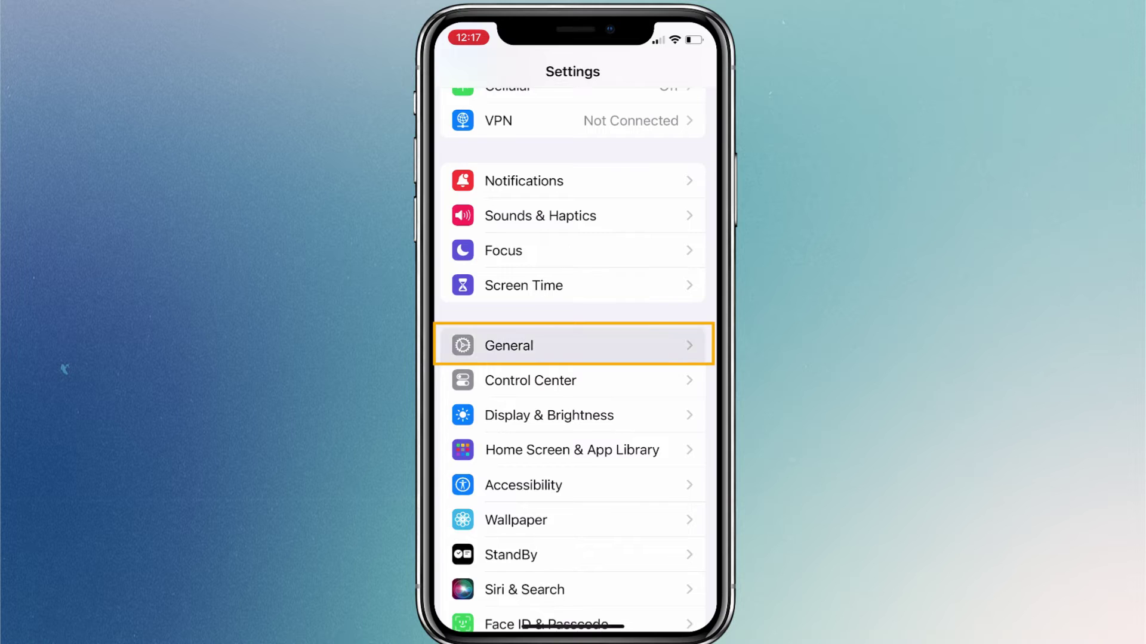
{"action": "left_click", "coordinate": [572, 346]}
{"action": "scroll", "coordinate": [573, 358], "scroll_direction": "down", "scroll_amount": 5}
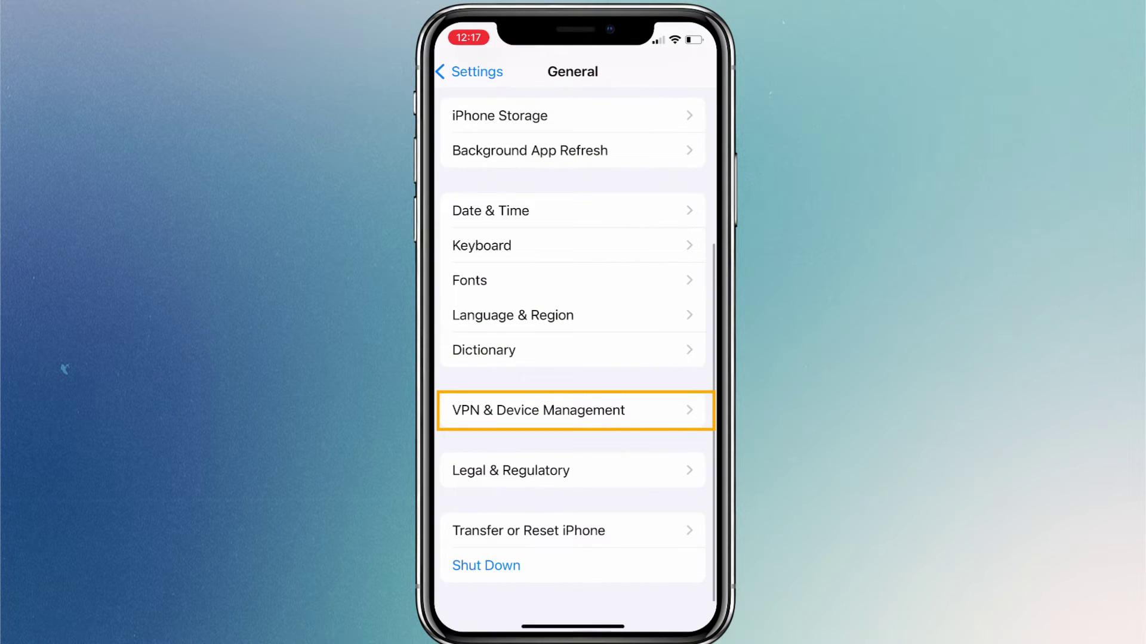
{"action": "left_click", "coordinate": [573, 410]}
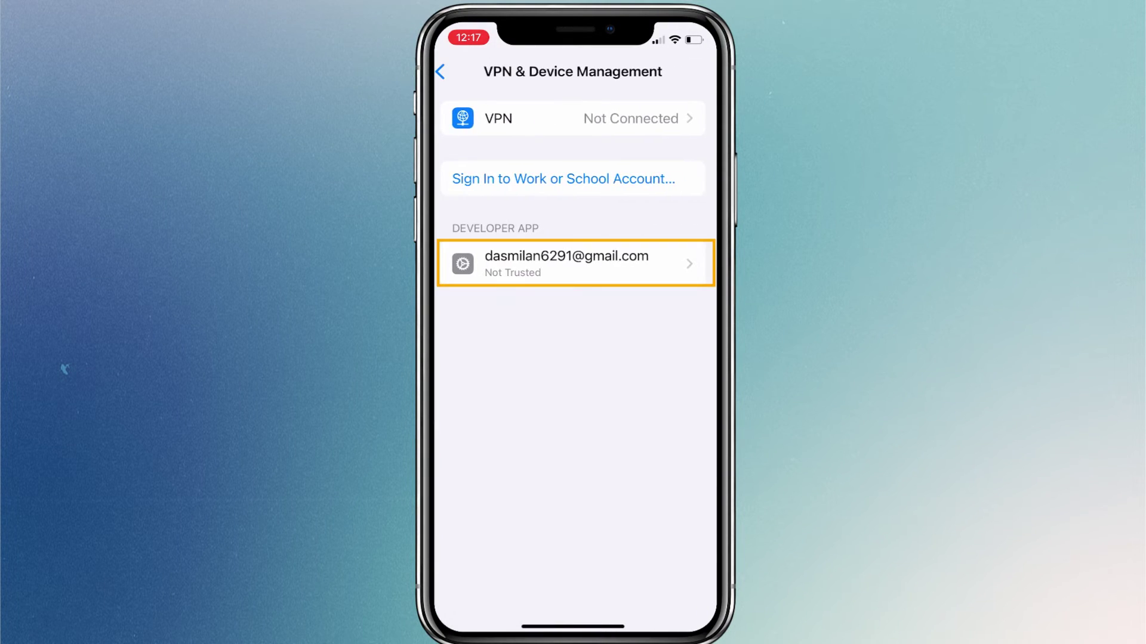
{"action": "left_click", "coordinate": [572, 263]}
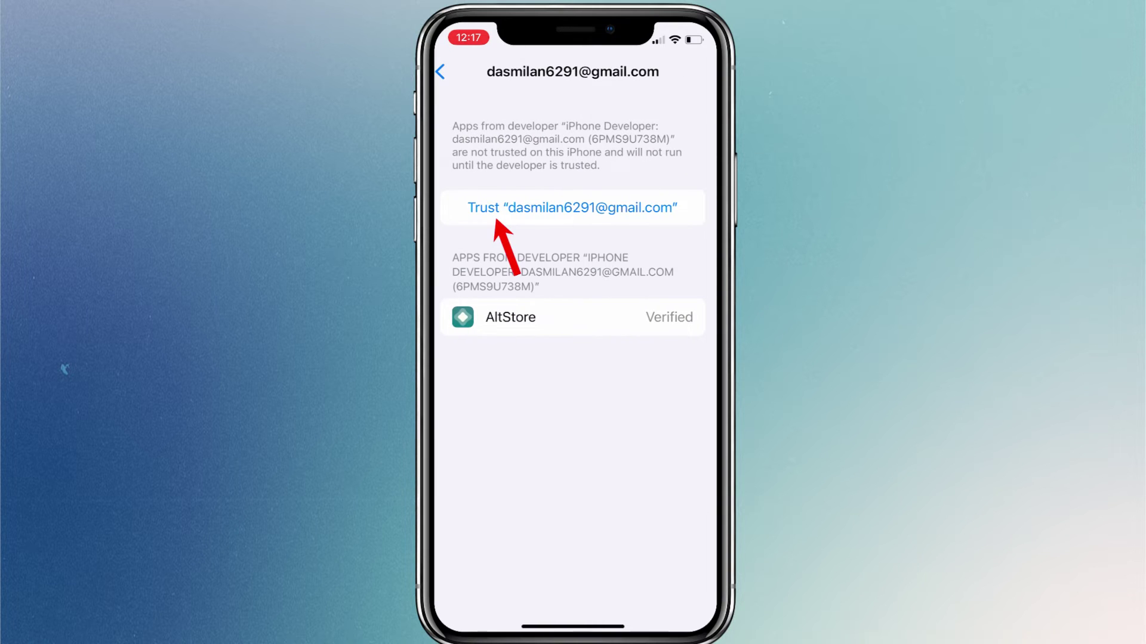
{"action": "left_click", "coordinate": [573, 208]}
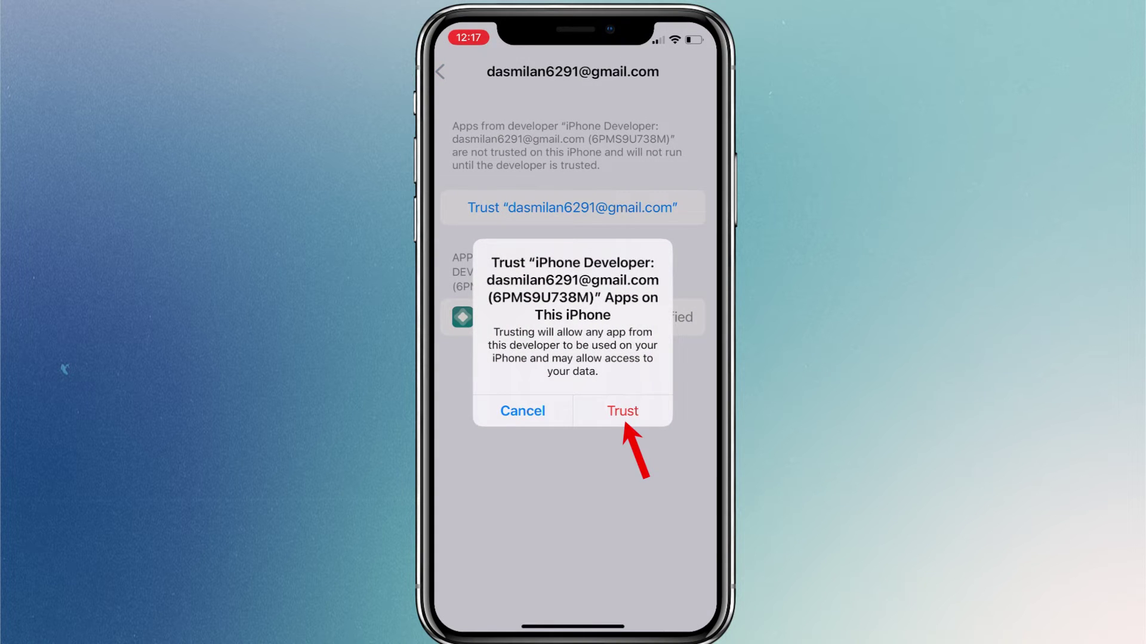
{"action": "left_click", "coordinate": [622, 411]}
{"action": "left_click_drag", "start_coordinate": [573, 626], "coordinate": [573, 448]}
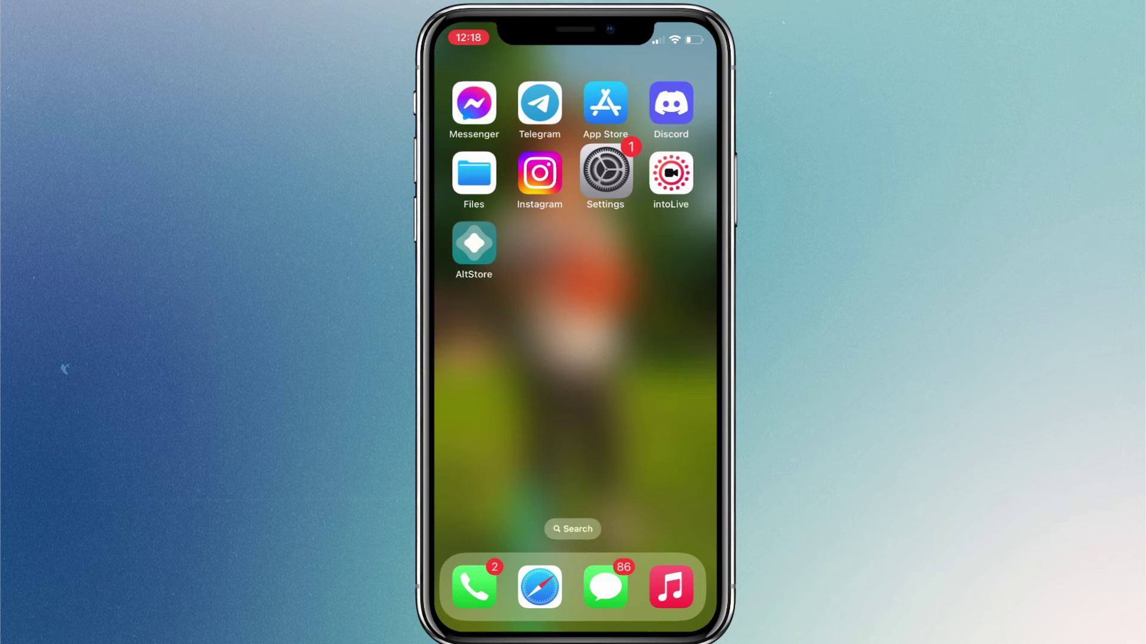
- Launch AltStore and allow its local network and notification permissions
{"action": "left_click", "coordinate": [472, 241]}
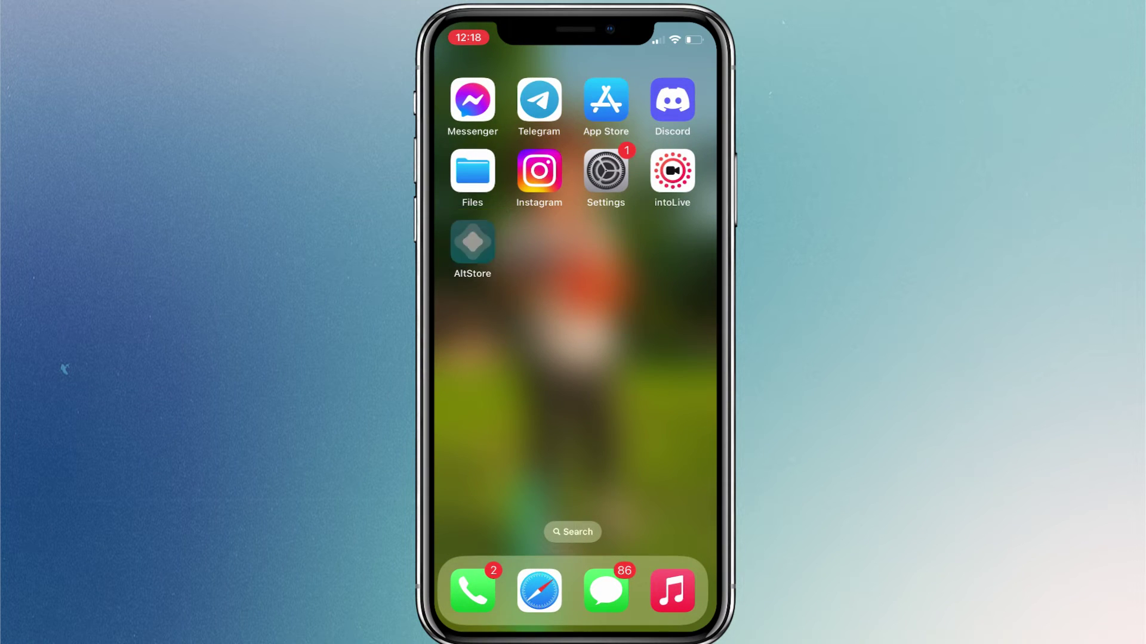
{"action": "left_click", "coordinate": [622, 405]}
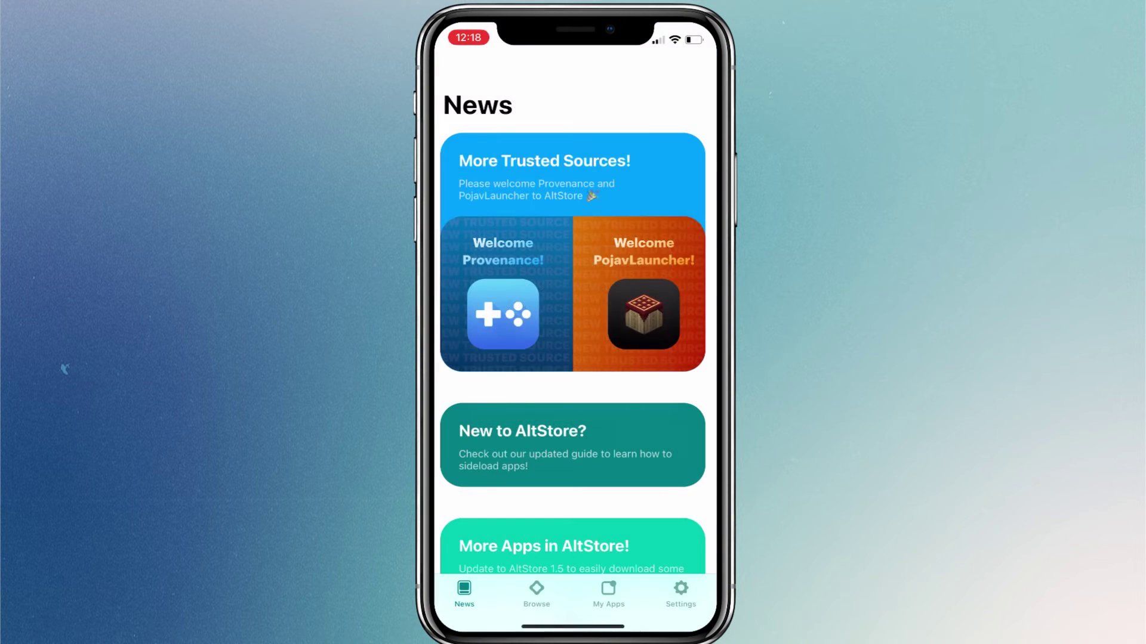
{"action": "left_click", "coordinate": [622, 387]}
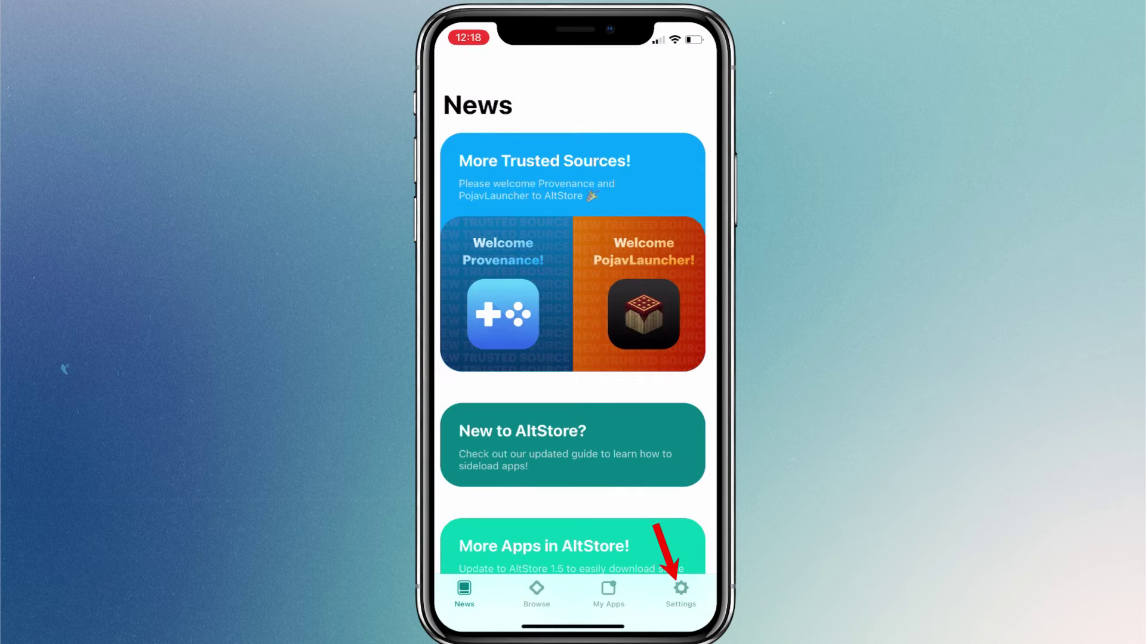
- Sign in from Settings with the Apple ID e-mail, dismiss the explanation, and go to Browse
{"action": "left_click", "coordinate": [680, 591]}
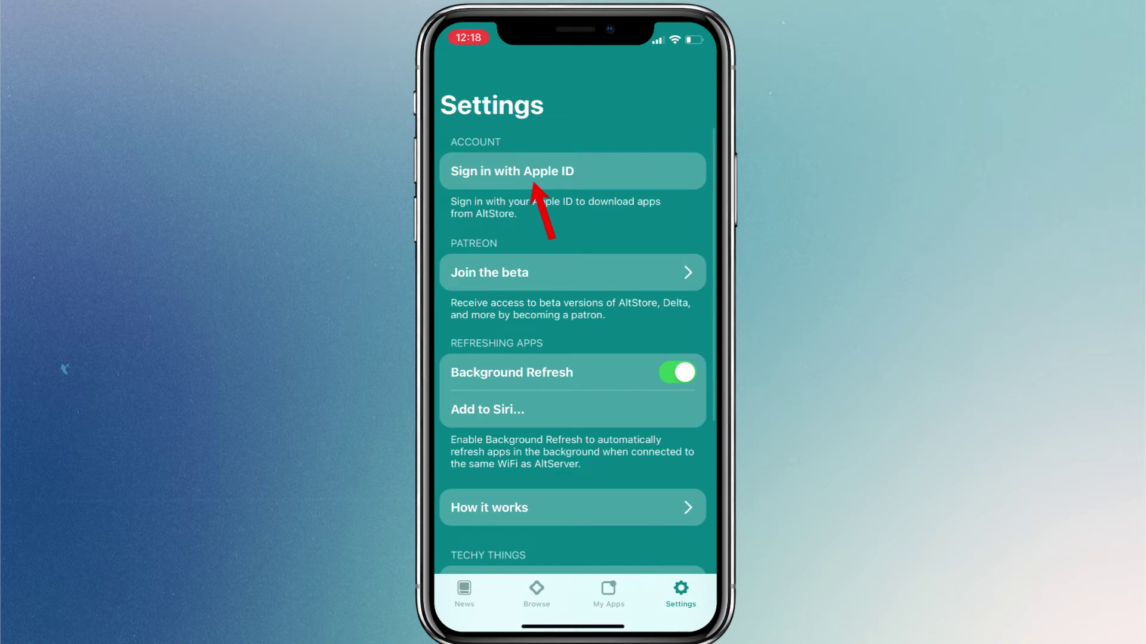
{"action": "left_click", "coordinate": [512, 171]}
{"action": "key", "text": "Return"}
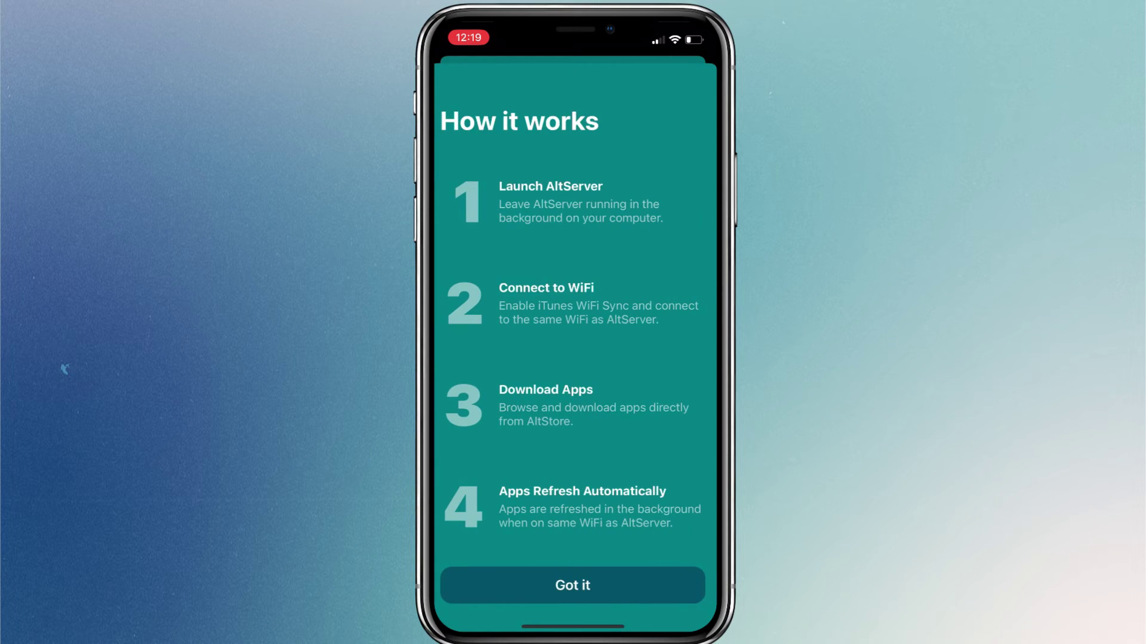
{"action": "left_click", "coordinate": [573, 586]}
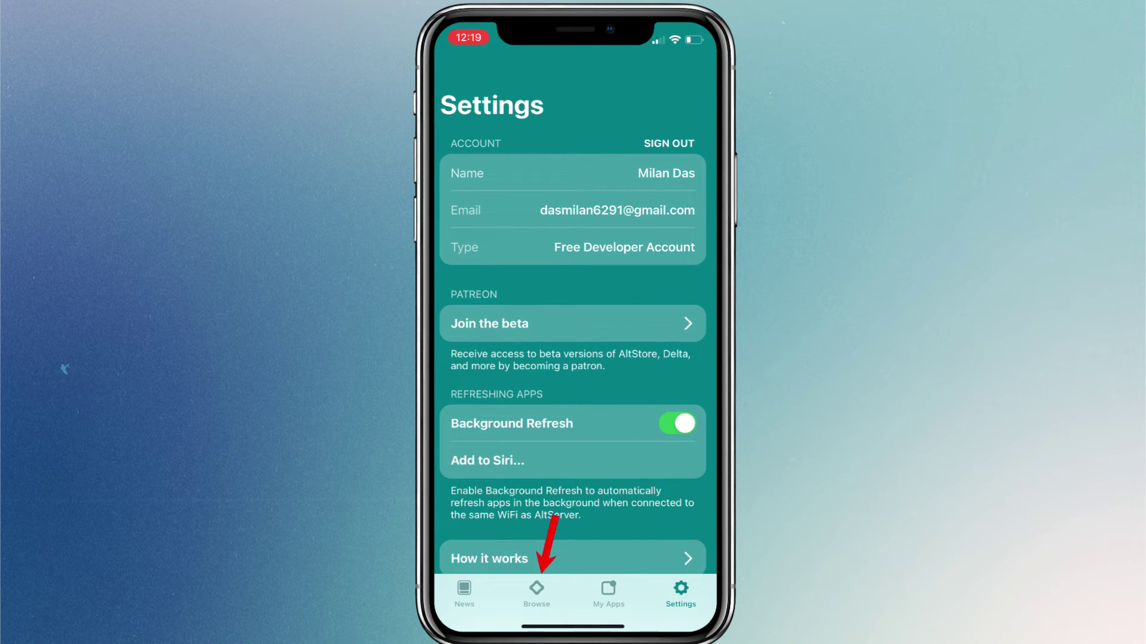
{"action": "left_click", "coordinate": [537, 592]}
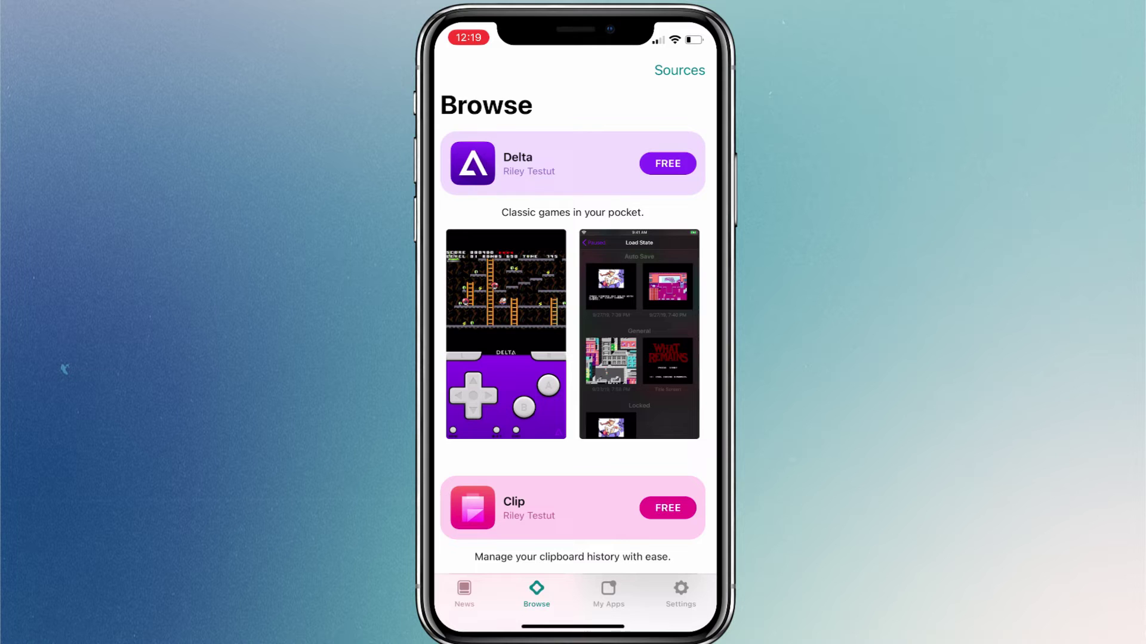
- Add OatmealDome's AltStore Source, UTM Repository and Flyinghead from the Sources list
{"action": "left_click", "coordinate": [679, 70]}
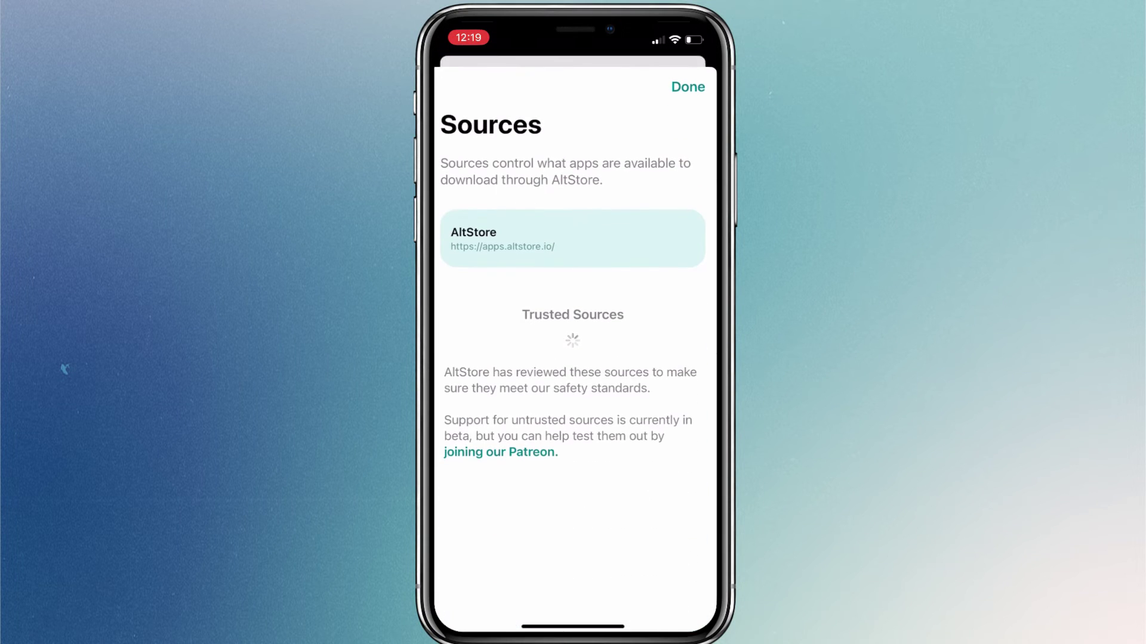
{"action": "scroll", "coordinate": [572, 418], "scroll_direction": "down", "scroll_amount": 5}
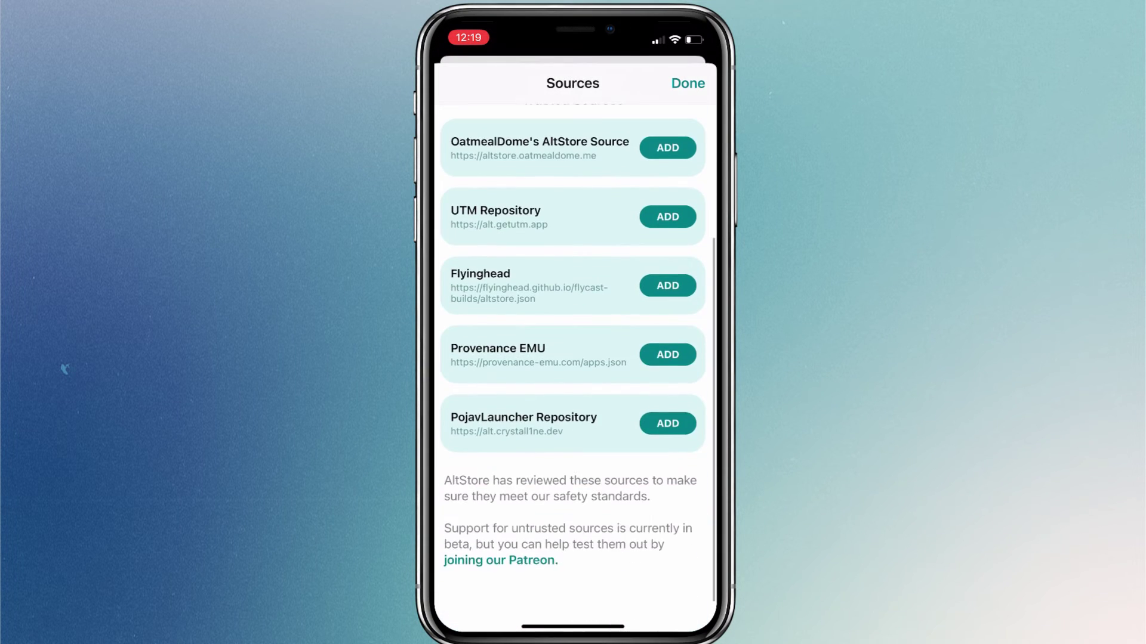
{"action": "left_click", "coordinate": [667, 183]}
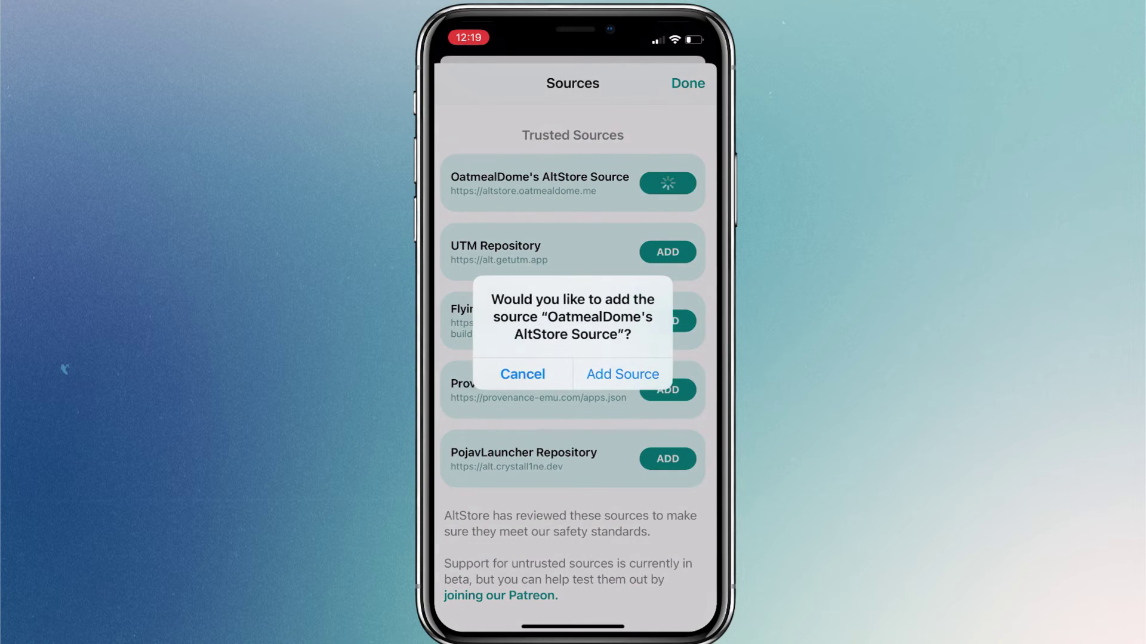
{"action": "left_click", "coordinate": [621, 374]}
{"action": "left_click", "coordinate": [668, 321]}
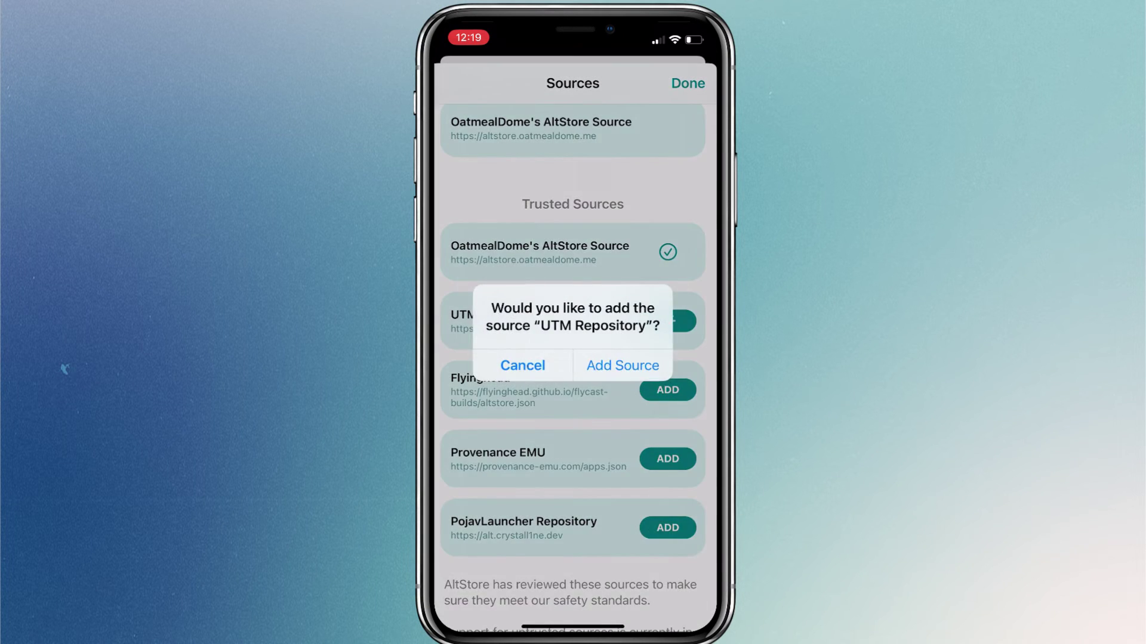
{"action": "left_click", "coordinate": [621, 365]}
{"action": "left_click", "coordinate": [668, 459]}
{"action": "left_click", "coordinate": [621, 365]}
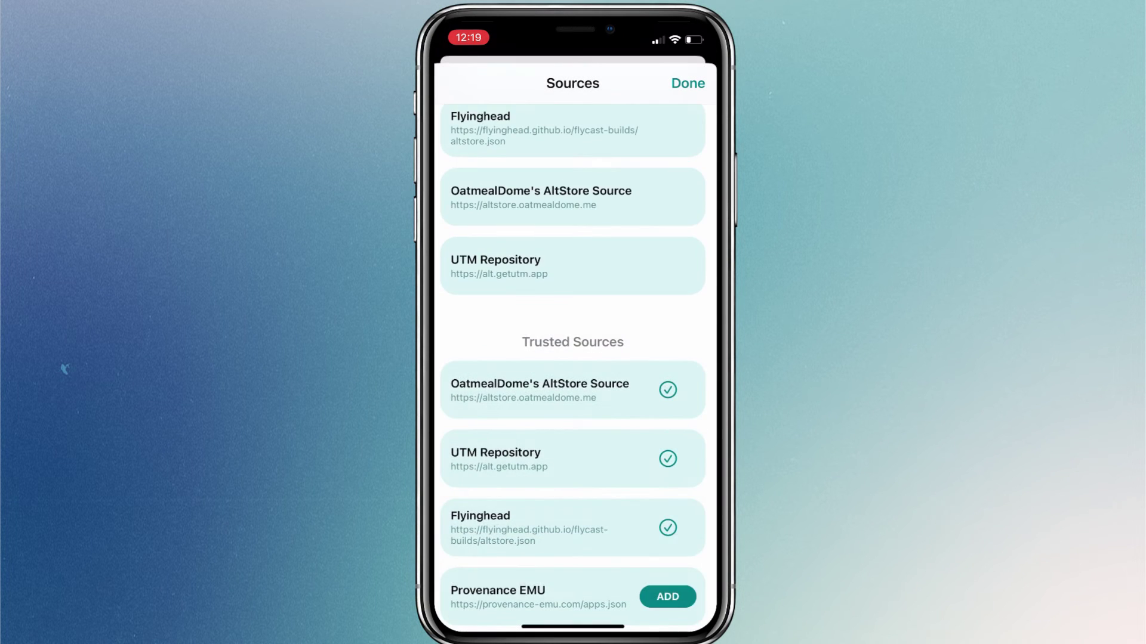
- Add Provenance EMU and PojavLauncher Repository sources, then close the sources list
{"action": "scroll", "coordinate": [573, 418], "scroll_direction": "down", "scroll_amount": 4}
{"action": "left_click", "coordinate": [667, 390]}
{"action": "left_click", "coordinate": [621, 373]}
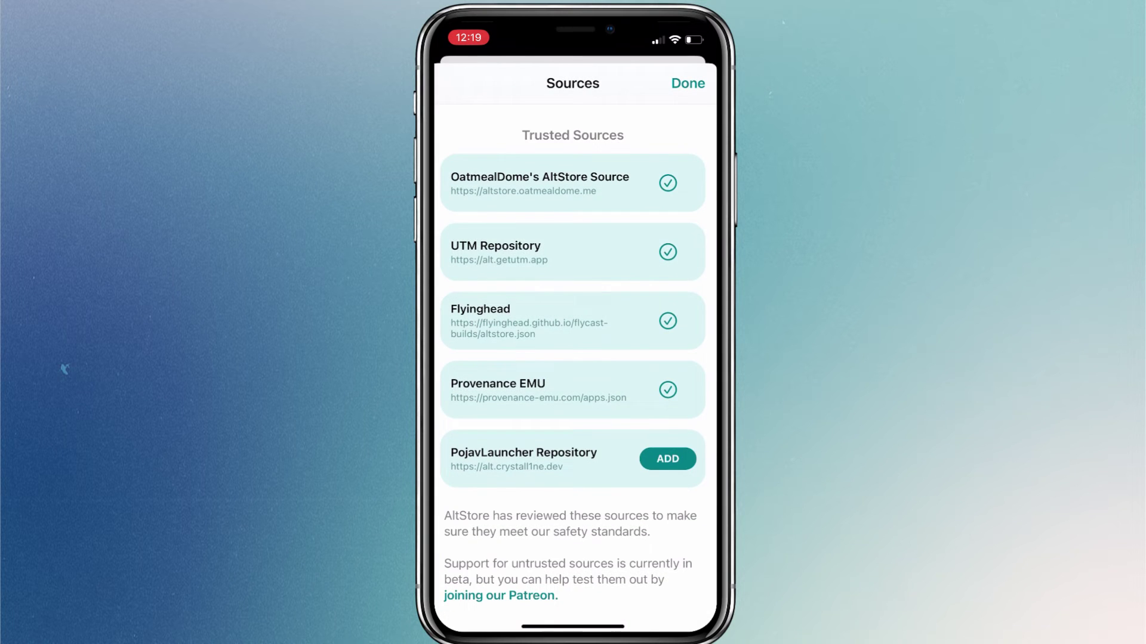
{"action": "left_click", "coordinate": [668, 459]}
{"action": "left_click", "coordinate": [621, 374]}
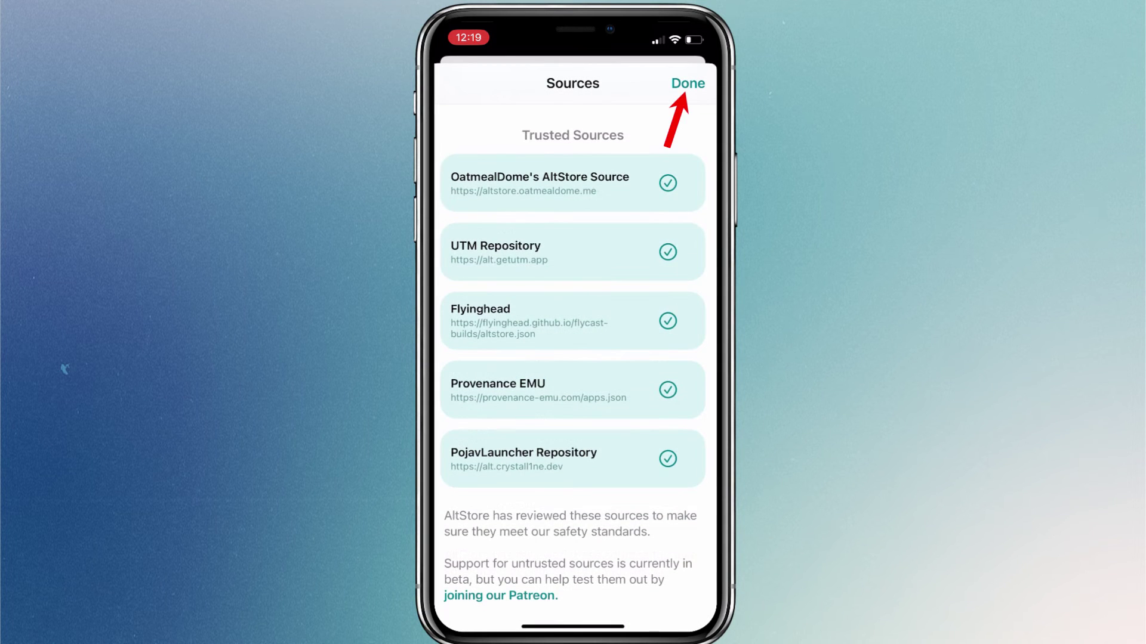
{"action": "left_click", "coordinate": [688, 83]}
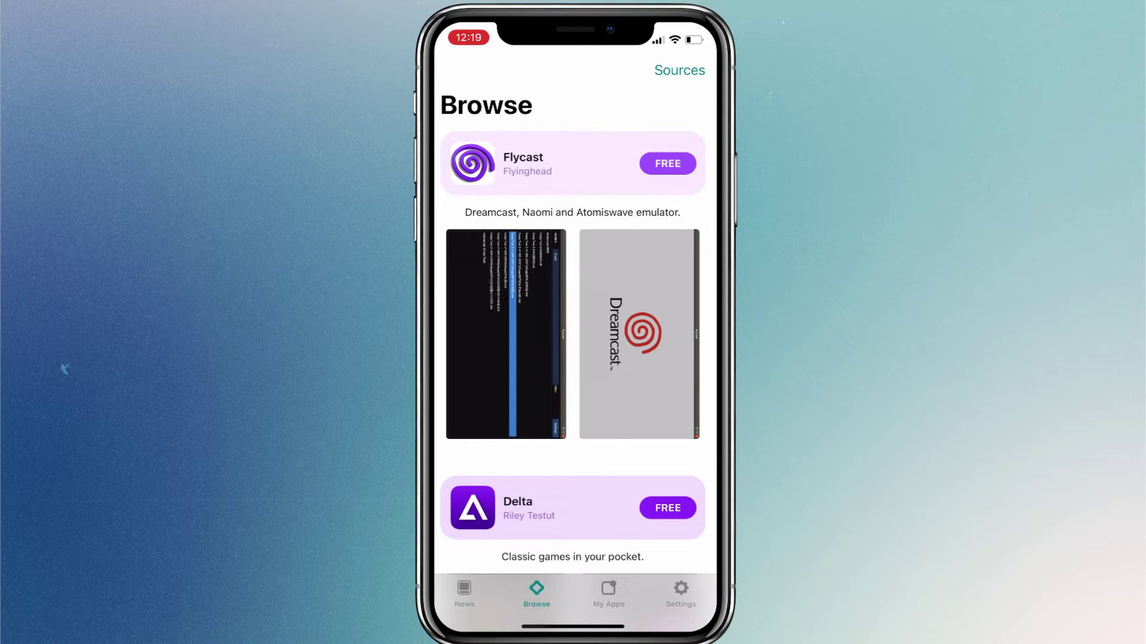
- Scroll Browse past Flycast, Delta, Clip, UTM, DolphiniOS and Provenance, then view My Apps
{"action": "scroll", "coordinate": [573, 358], "scroll_direction": "down", "scroll_amount": 5}
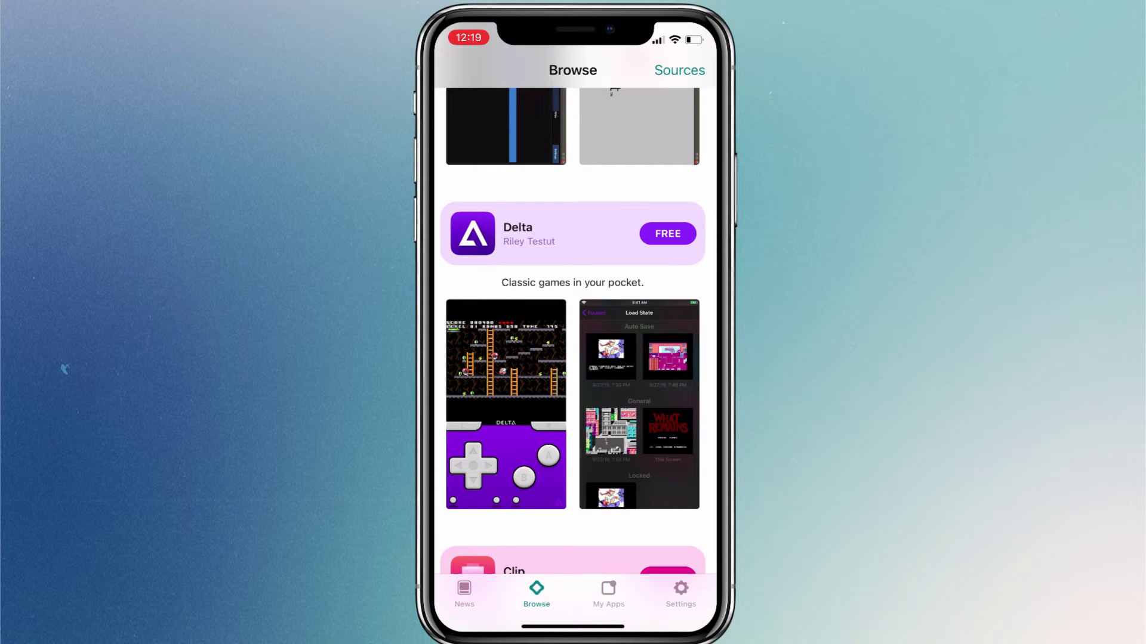
{"action": "scroll", "coordinate": [573, 358], "scroll_direction": "down", "scroll_amount": 5}
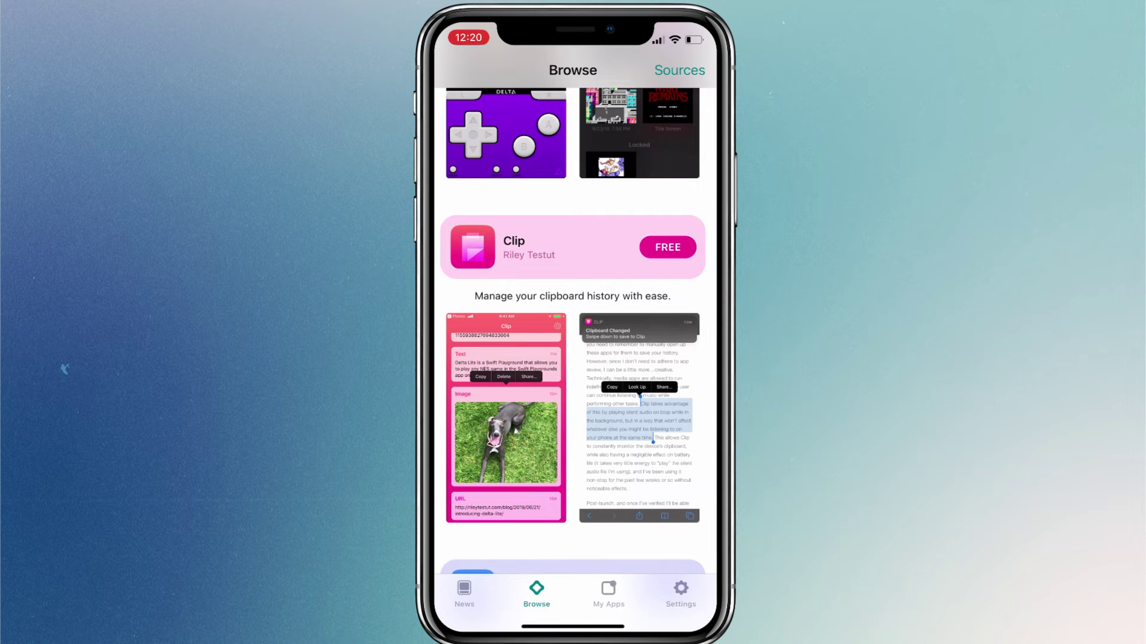
{"action": "scroll", "coordinate": [573, 358], "scroll_direction": "down", "scroll_amount": 5}
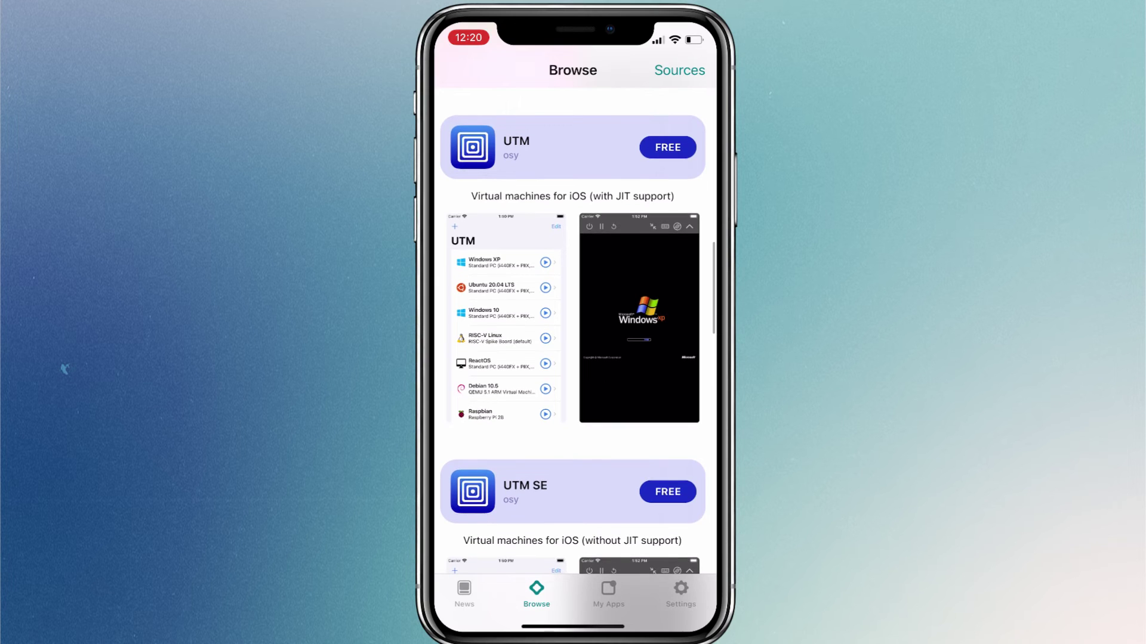
{"action": "scroll", "coordinate": [573, 358], "scroll_direction": "down", "scroll_amount": 10}
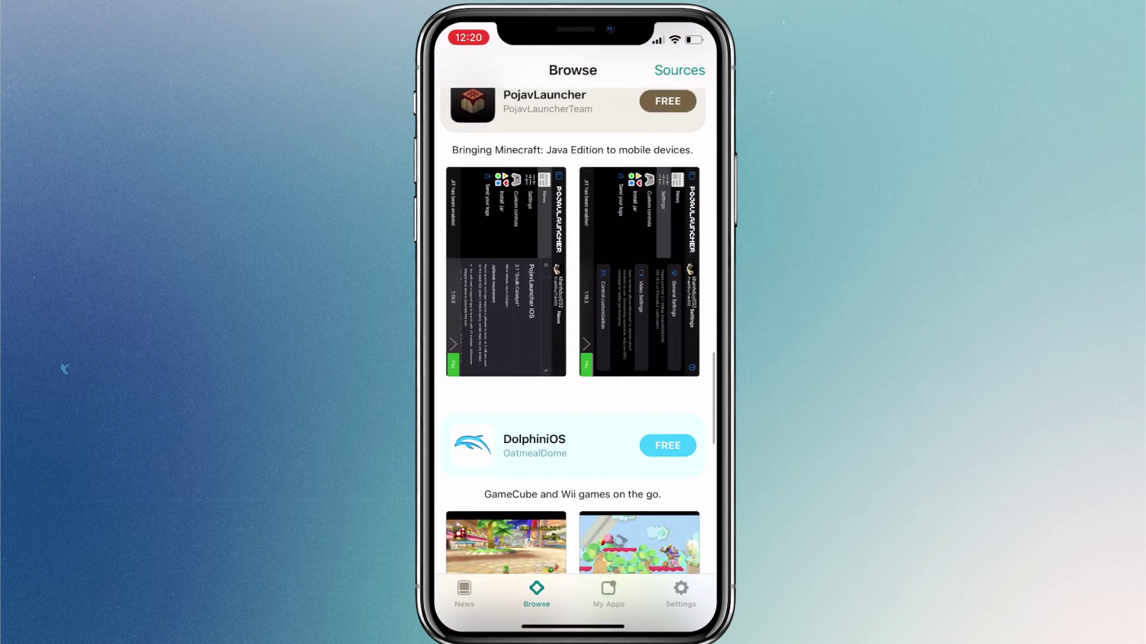
{"action": "scroll", "coordinate": [573, 358], "scroll_direction": "down", "scroll_amount": 5}
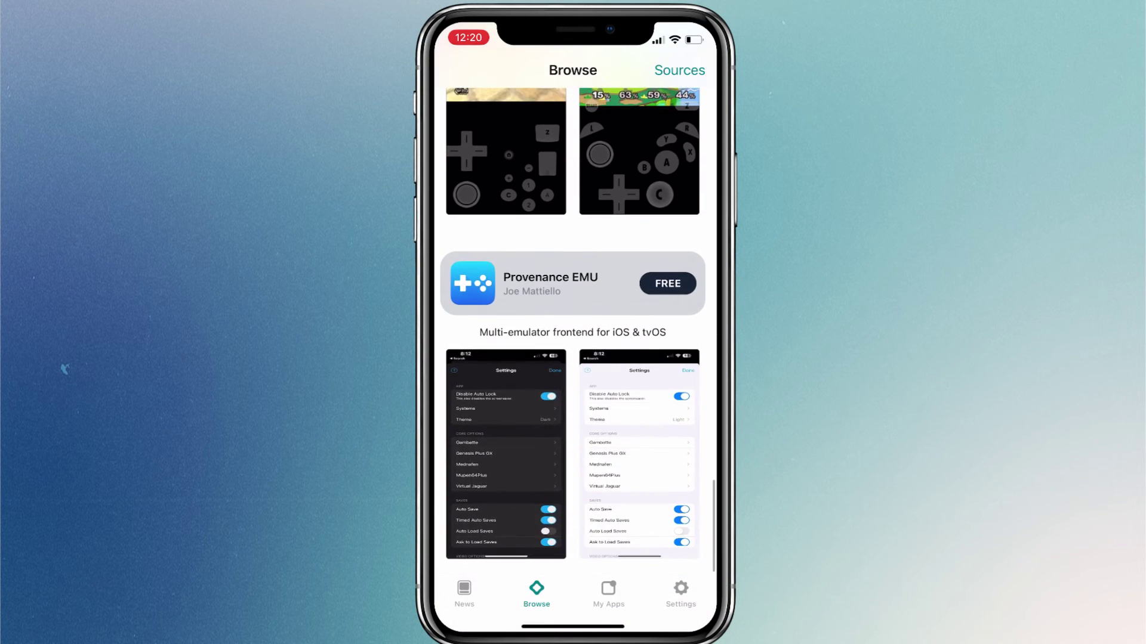
{"action": "left_click", "coordinate": [608, 594]}
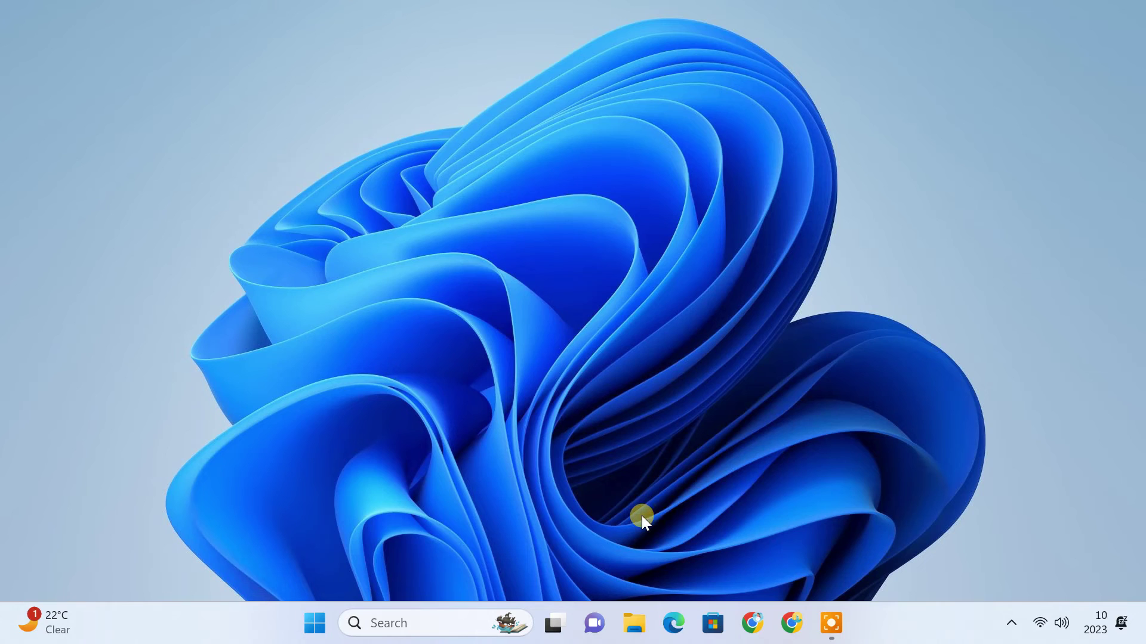
- Search 'antivirus' and switch Real-time protection Off in Virus & threat protection settings
{"action": "left_click", "coordinate": [412, 610]}
{"action": "type", "text": "antivirus"}
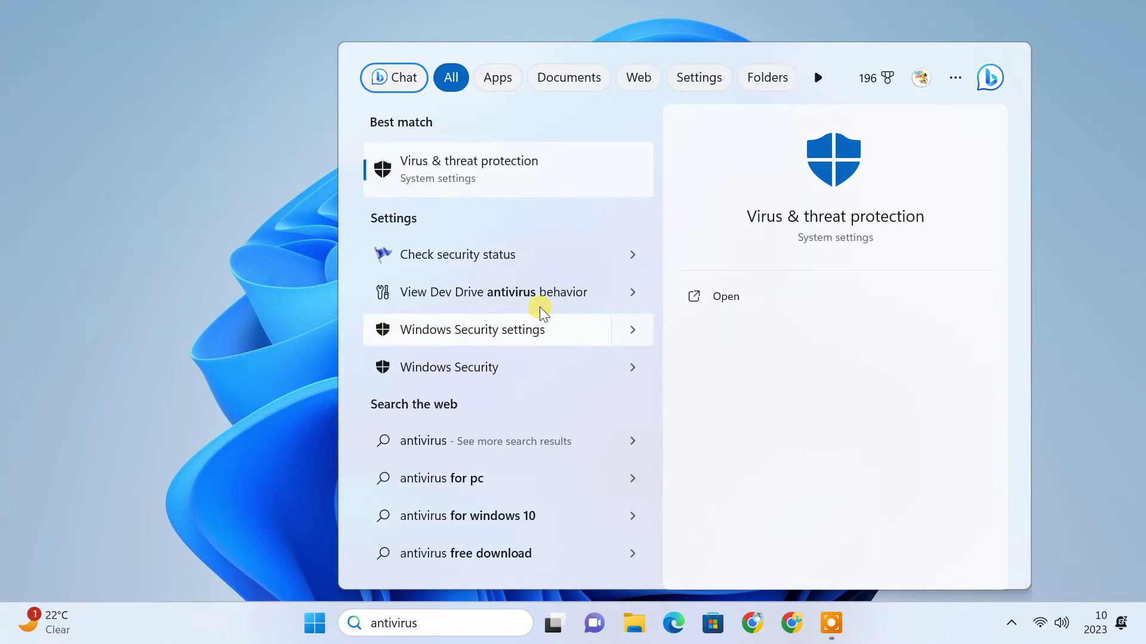
{"action": "left_click", "coordinate": [542, 174]}
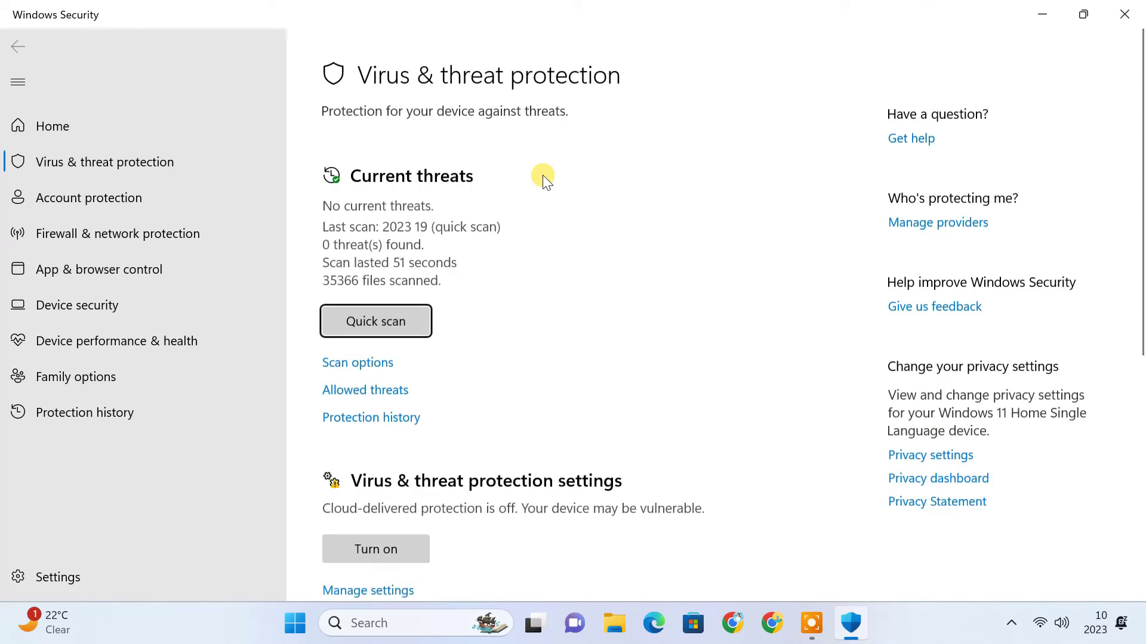
{"action": "scroll", "coordinate": [543, 178], "scroll_direction": "down", "scroll_amount": 5}
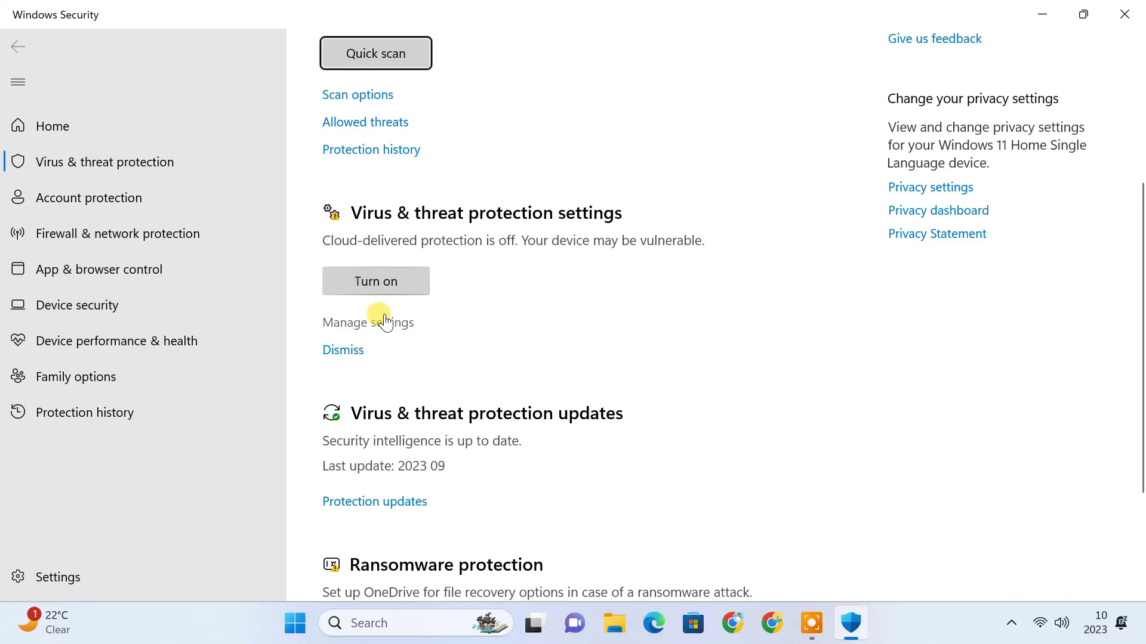
{"action": "left_click", "coordinate": [378, 321]}
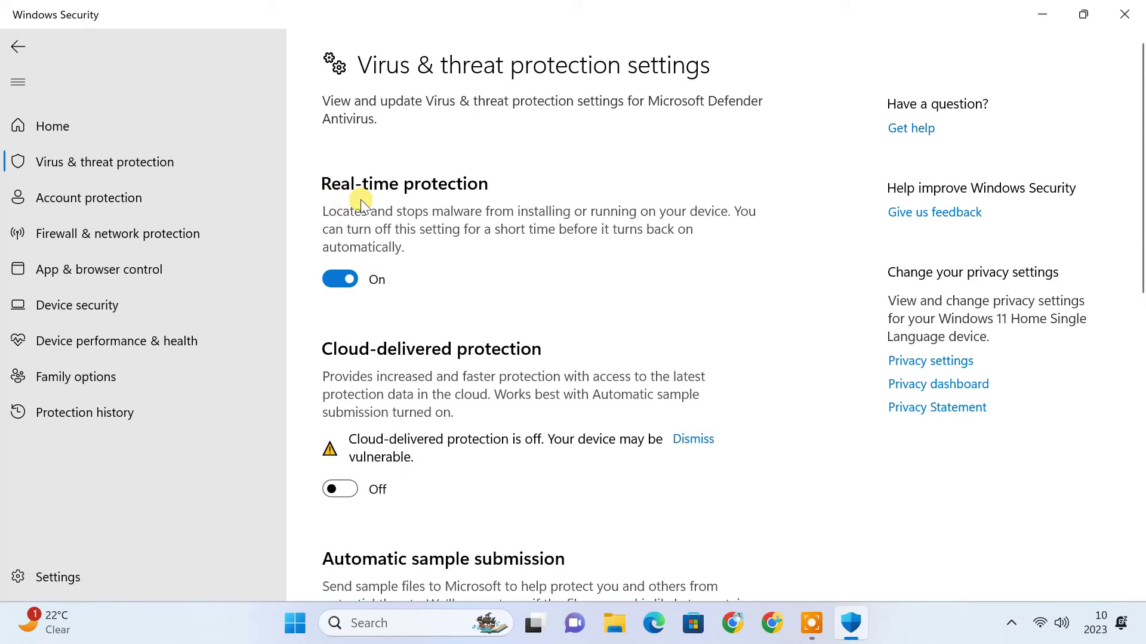
{"action": "left_click", "coordinate": [348, 284]}
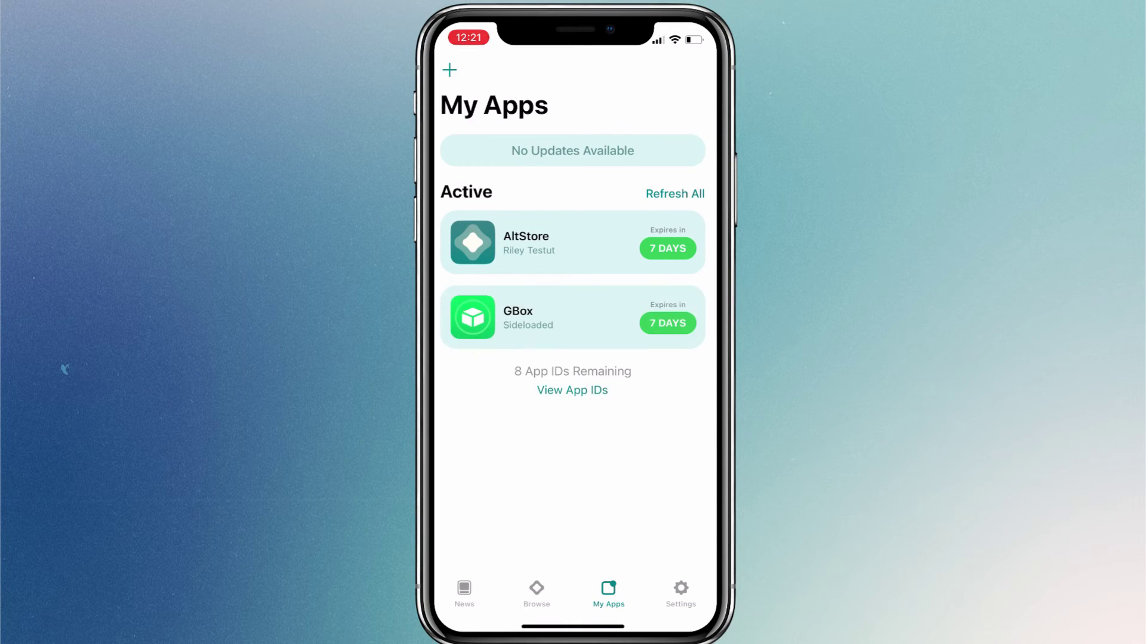
- Return to the home screen, launch GBox and refresh its app list
{"action": "left_click_drag", "start_coordinate": [572, 626], "coordinate": [572, 418]}
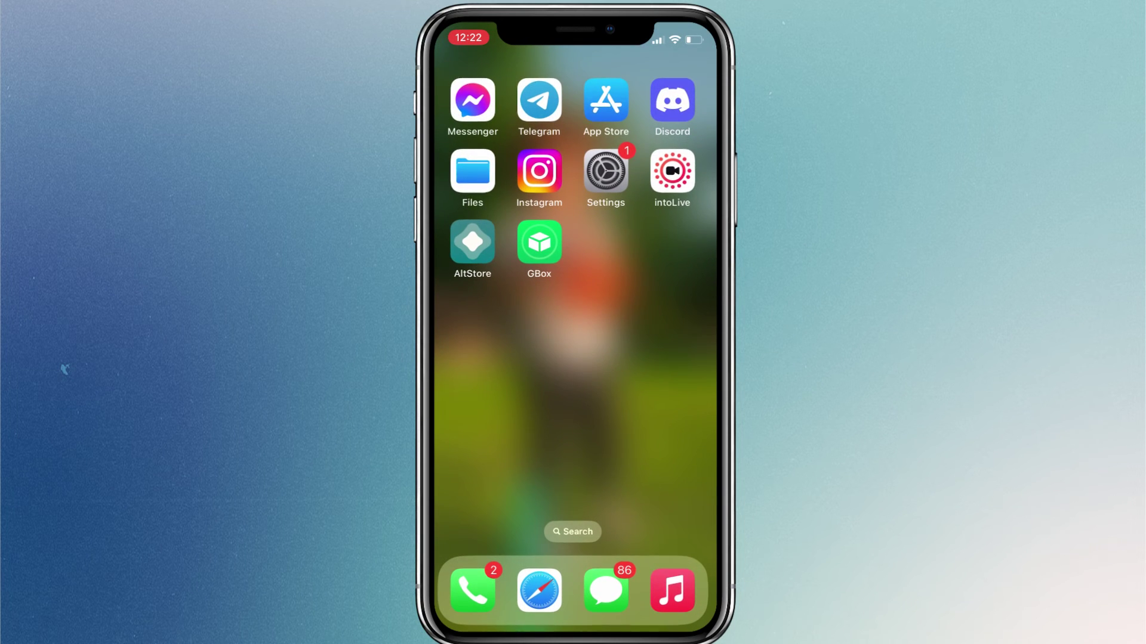
{"action": "left_click", "coordinate": [539, 242]}
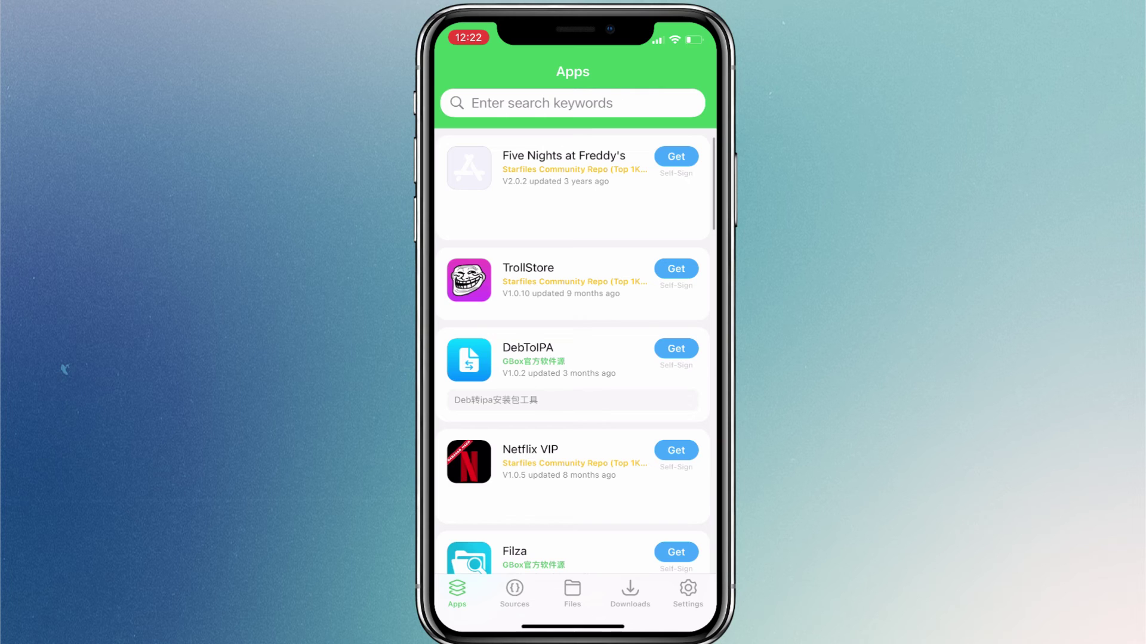
{"action": "left_click_drag", "start_coordinate": [572, 627], "coordinate": [572, 418]}
- Reopen AltStore and pick an app file to sideload from My Apps
{"action": "left_click", "coordinate": [472, 242]}
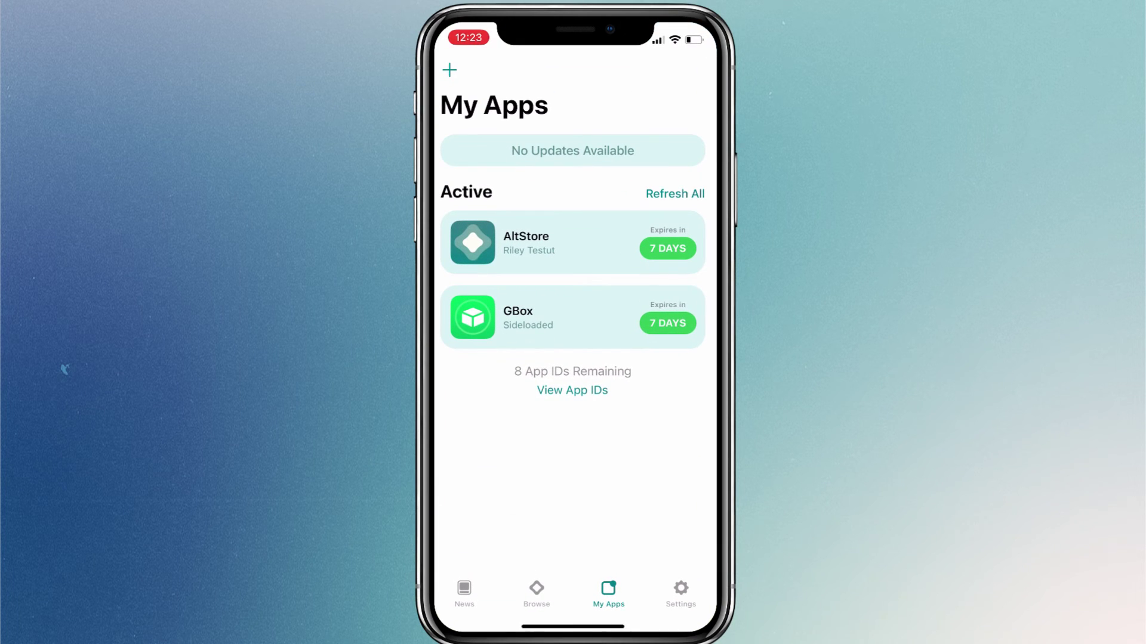
{"action": "left_click", "coordinate": [449, 71]}
{"action": "left_click", "coordinate": [683, 84]}
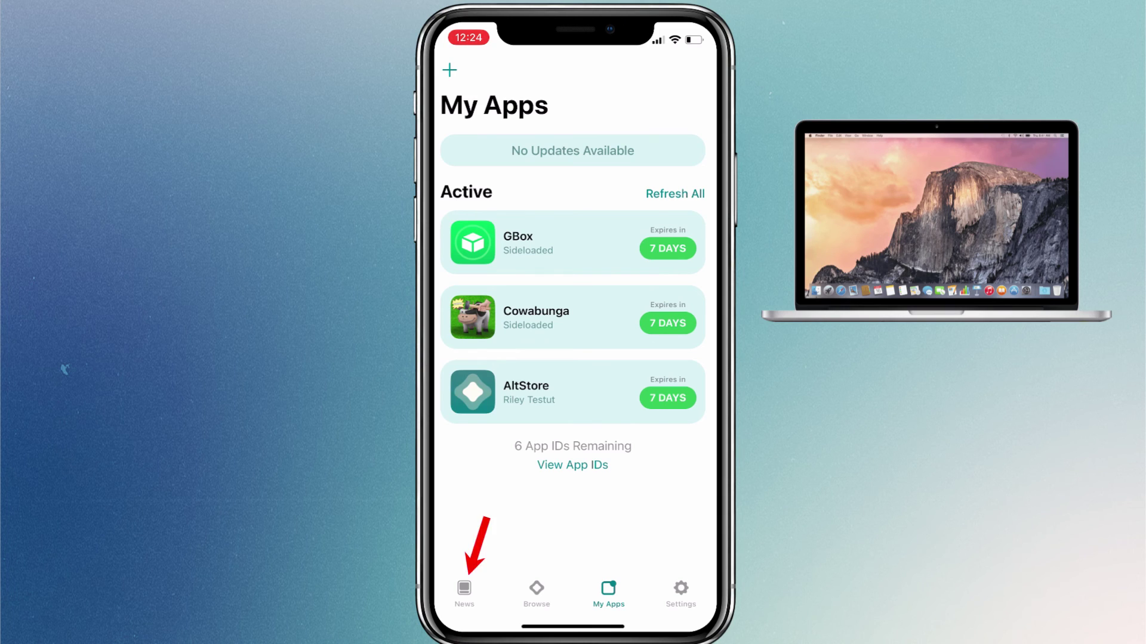
- Open the 'New to AltStore?' card in the News feed to show the AltStore Docs
{"action": "left_click", "coordinate": [464, 593]}
{"action": "scroll", "coordinate": [572, 358], "scroll_direction": "down", "scroll_amount": 10}
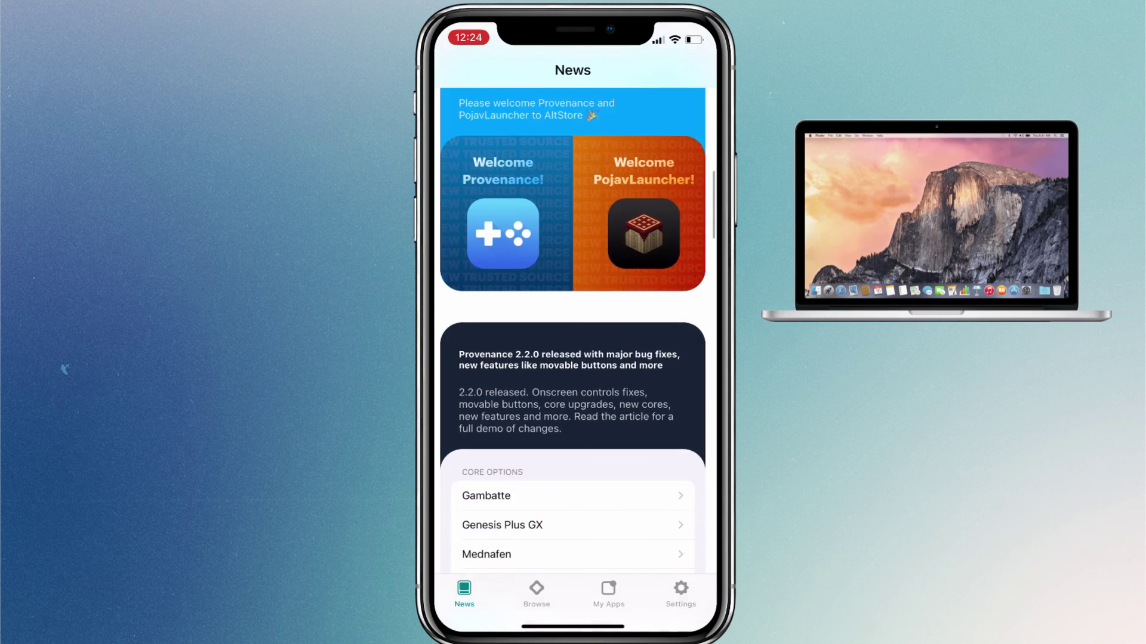
{"action": "scroll", "coordinate": [573, 358], "scroll_direction": "down", "scroll_amount": 2}
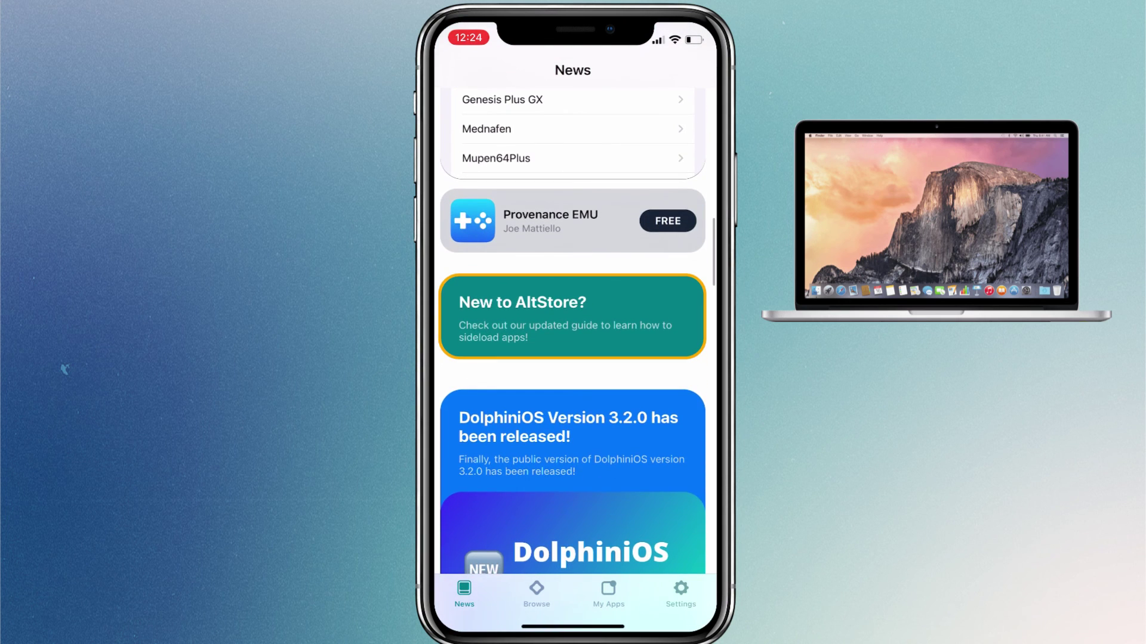
{"action": "left_click", "coordinate": [573, 317]}
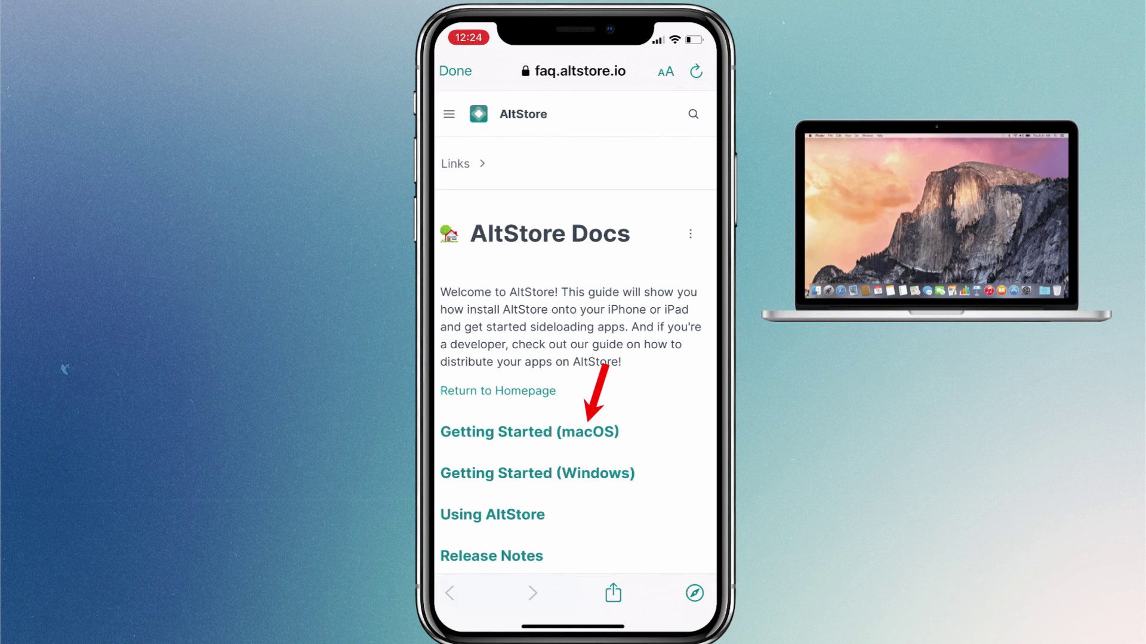
- Read the Getting Started (macOS) guide, then close the docs back to the News feed
{"action": "left_click", "coordinate": [530, 432]}
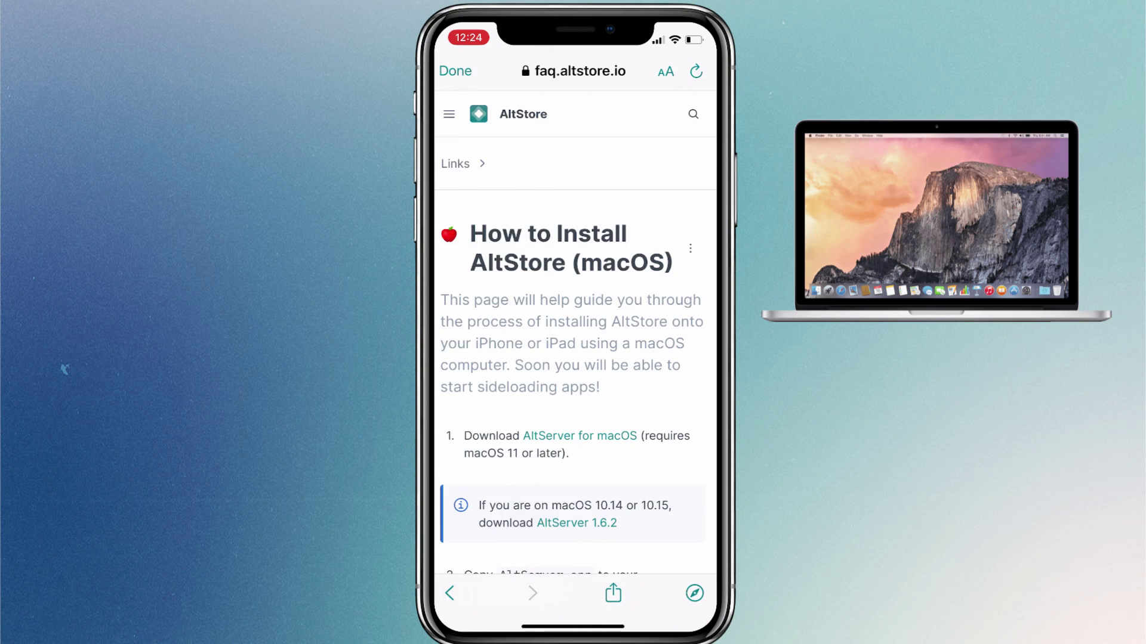
{"action": "scroll", "coordinate": [573, 358], "scroll_direction": "down", "scroll_amount": 15}
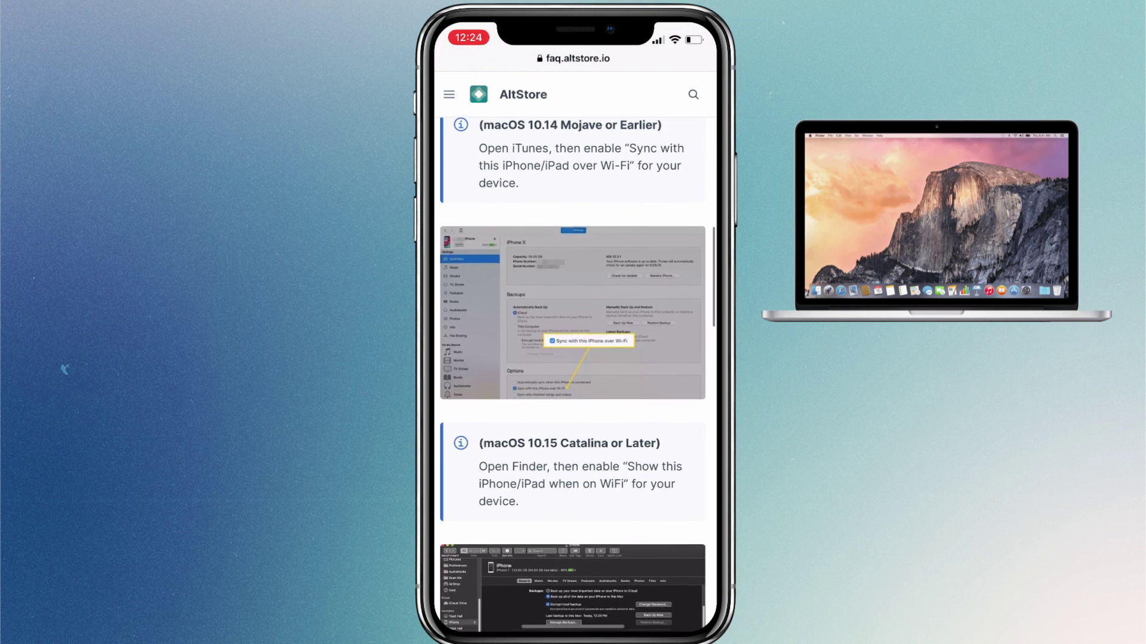
{"action": "scroll", "coordinate": [573, 374], "scroll_direction": "down", "scroll_amount": 15}
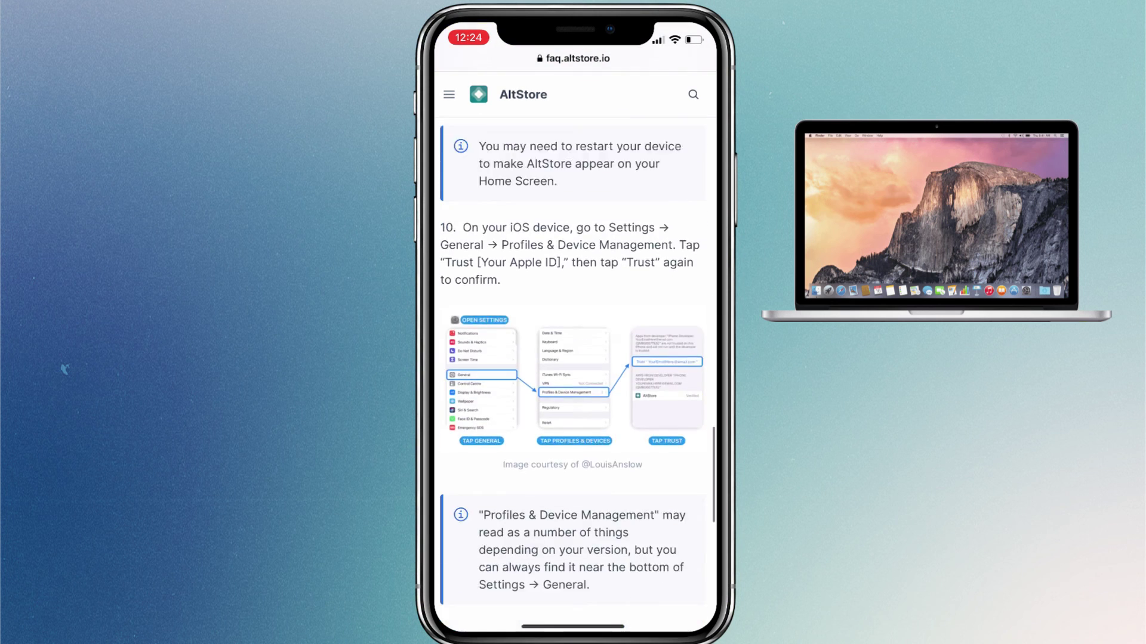
{"action": "scroll", "coordinate": [572, 374], "scroll_direction": "down", "scroll_amount": 15}
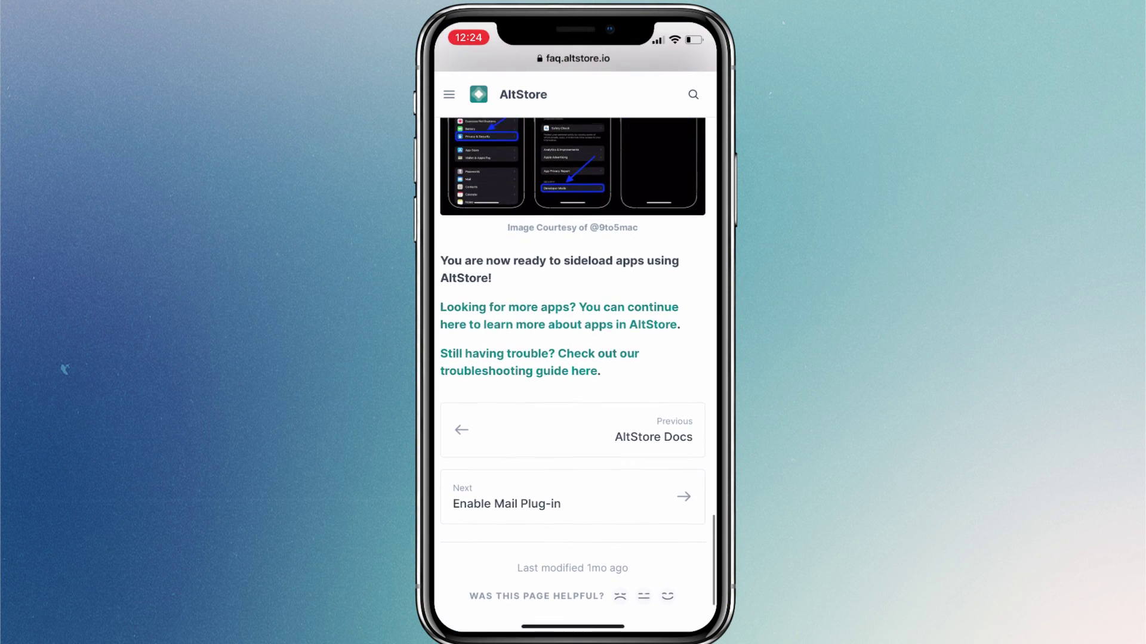
{"action": "scroll", "coordinate": [573, 358], "scroll_direction": "up", "scroll_amount": 10}
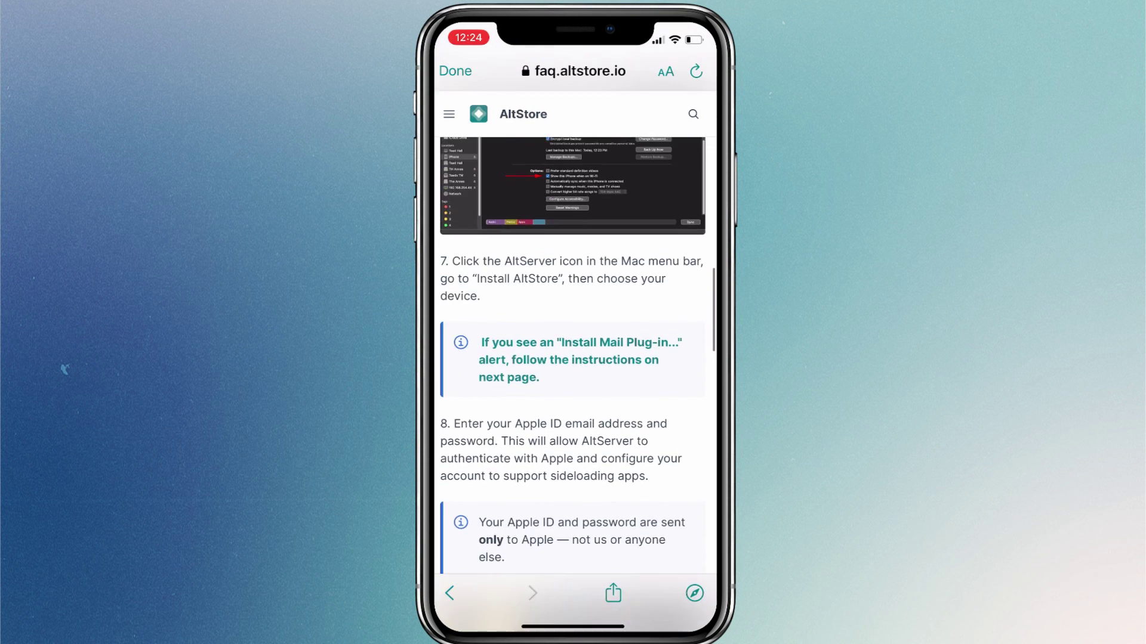
{"action": "scroll", "coordinate": [573, 358], "scroll_direction": "up", "scroll_amount": 15}
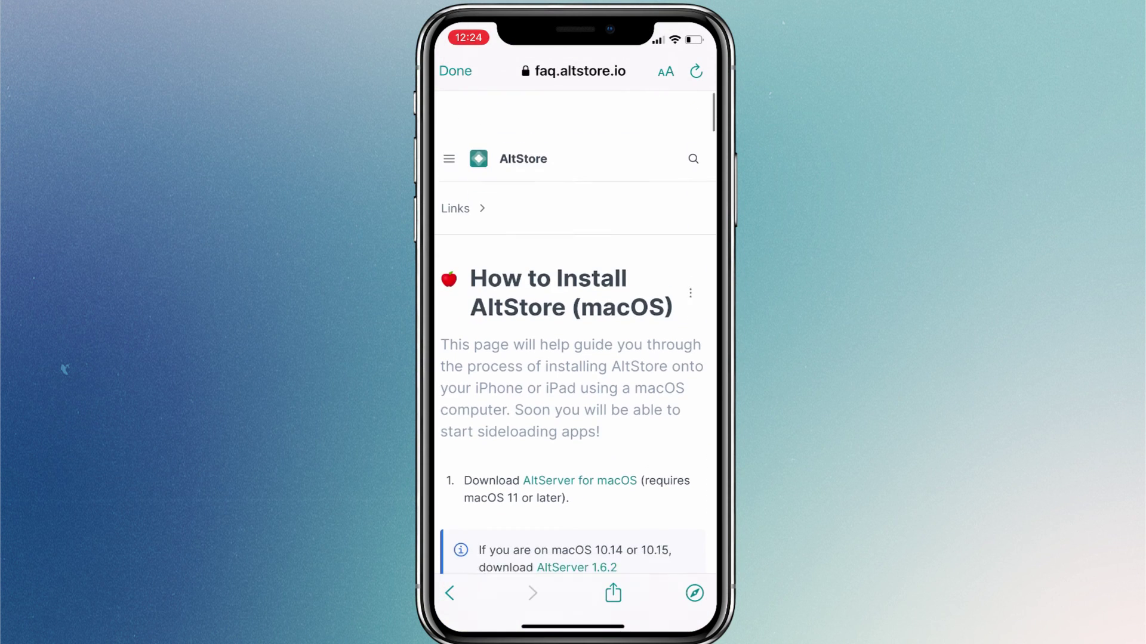
{"action": "left_click", "coordinate": [449, 593]}
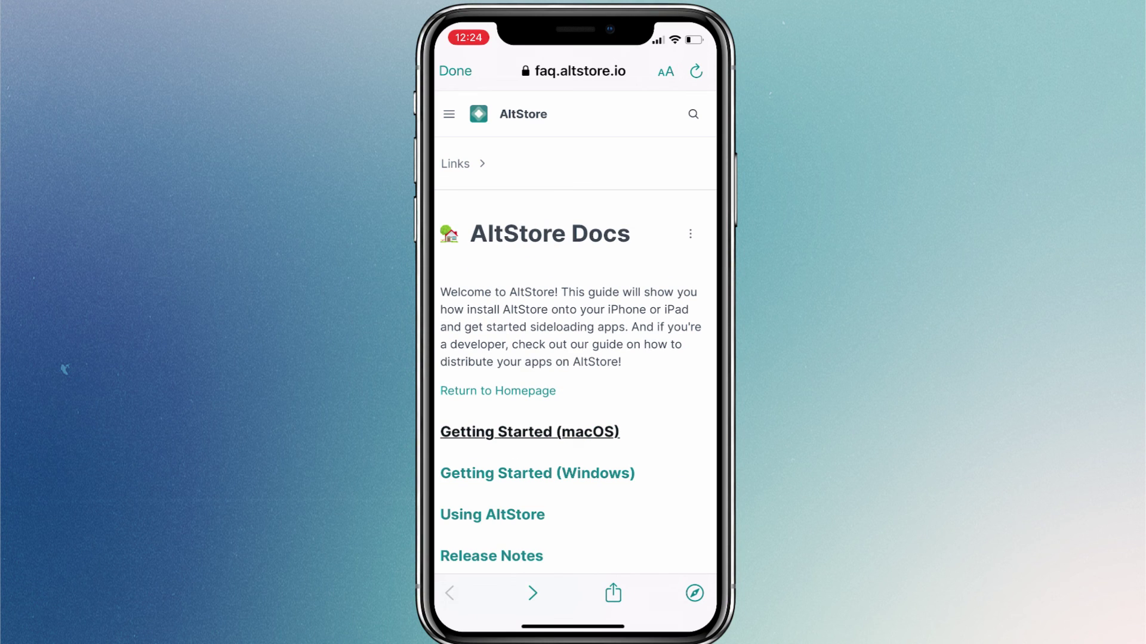
{"action": "left_click", "coordinate": [455, 71]}
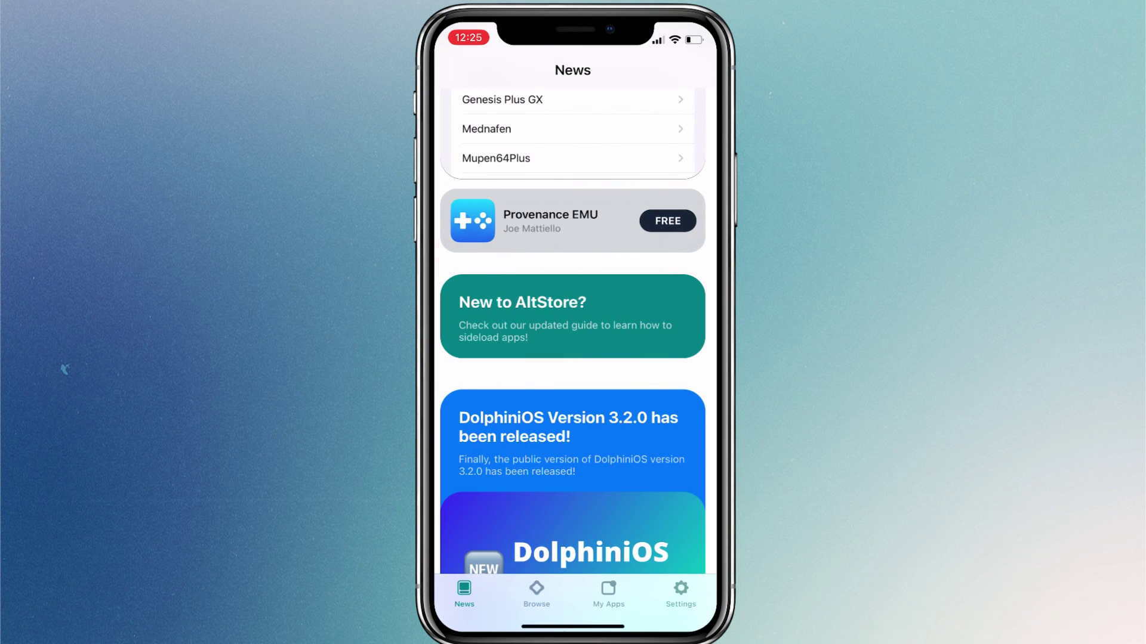
- Check GBox, Cowabunga and AltStore are active in My Apps, then go home
{"action": "left_click", "coordinate": [608, 590]}
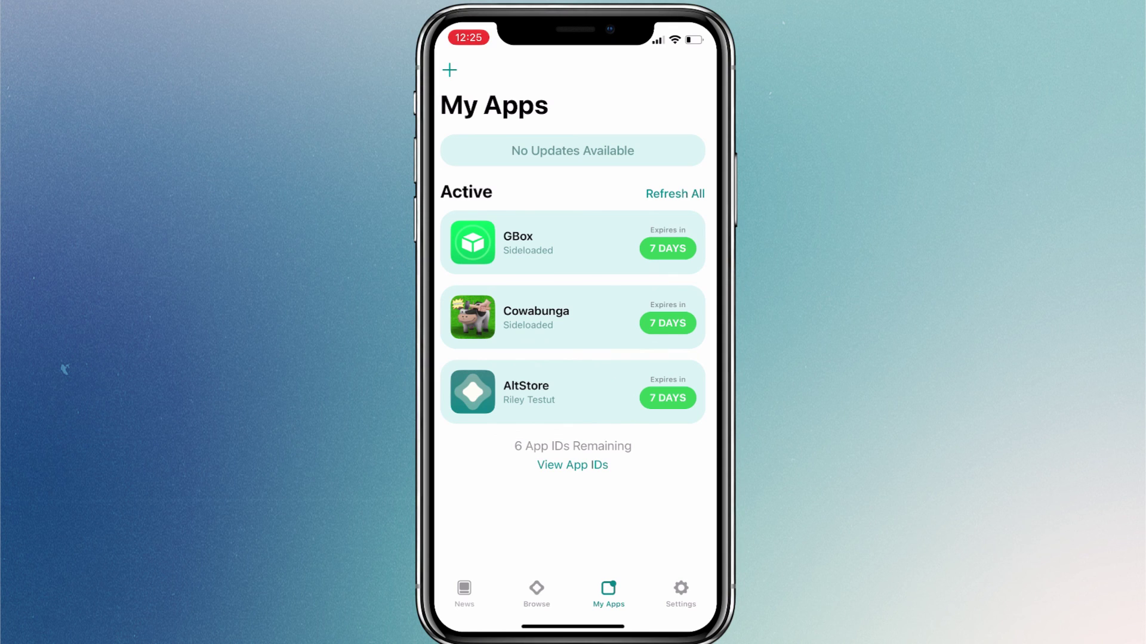
{"action": "left_click_drag", "start_coordinate": [573, 627], "coordinate": [573, 418]}
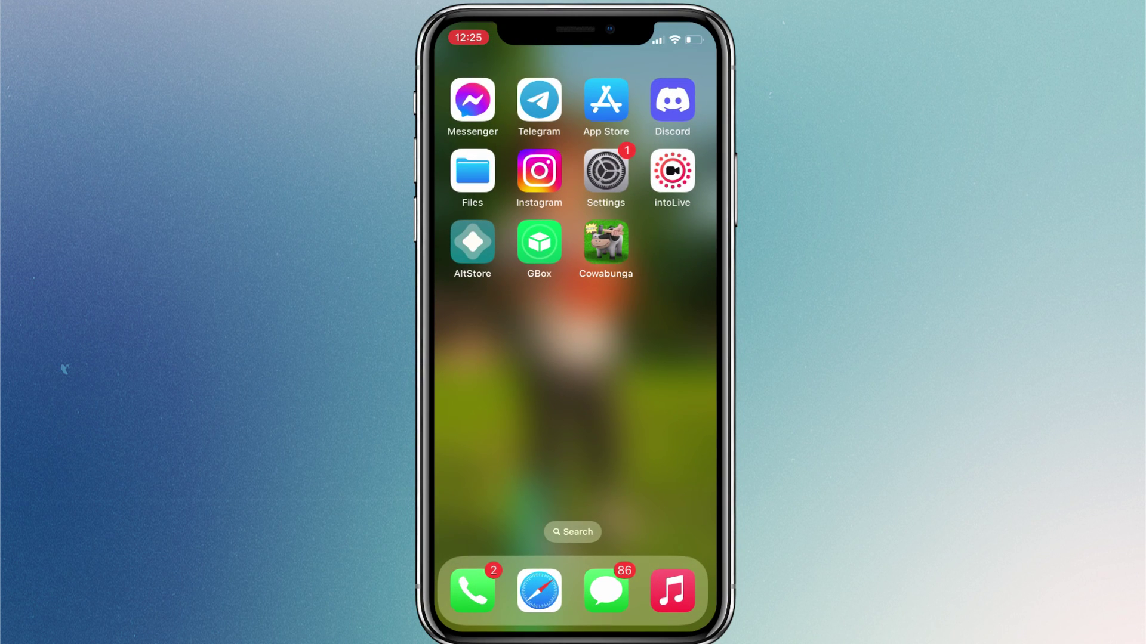